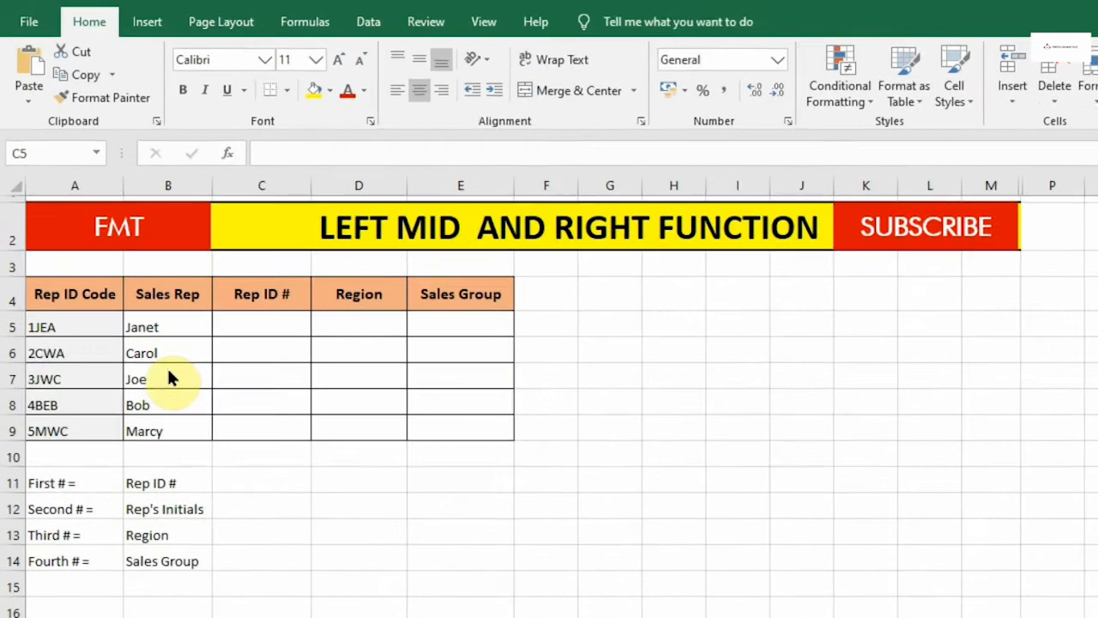
Step: Review the entries in the Rep ID Code column from A5 to A9
click(63, 322)
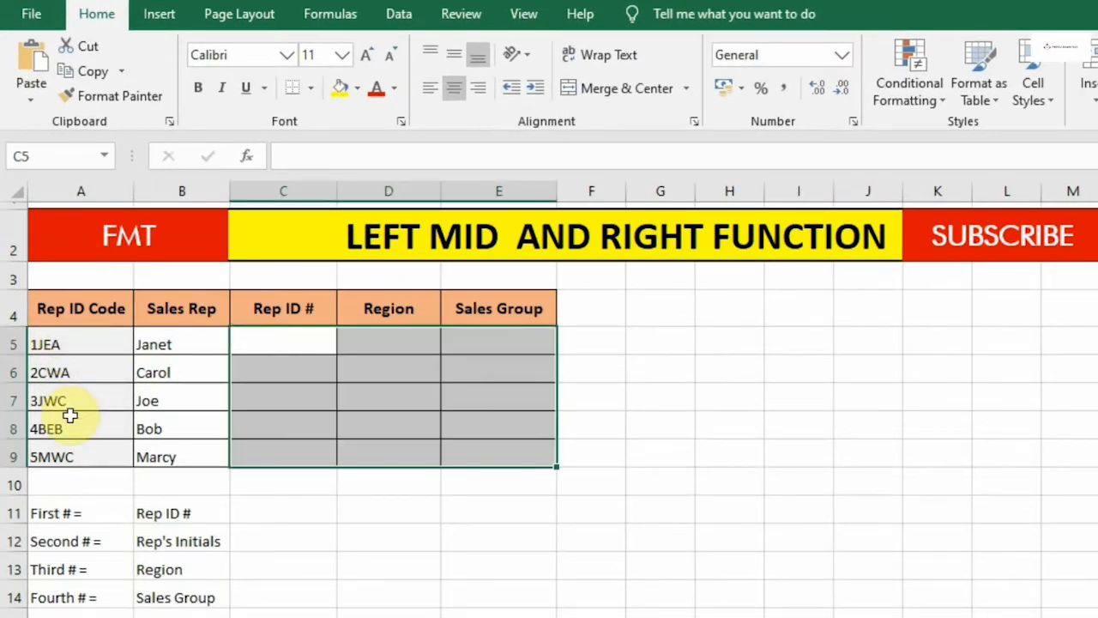
click(77, 345)
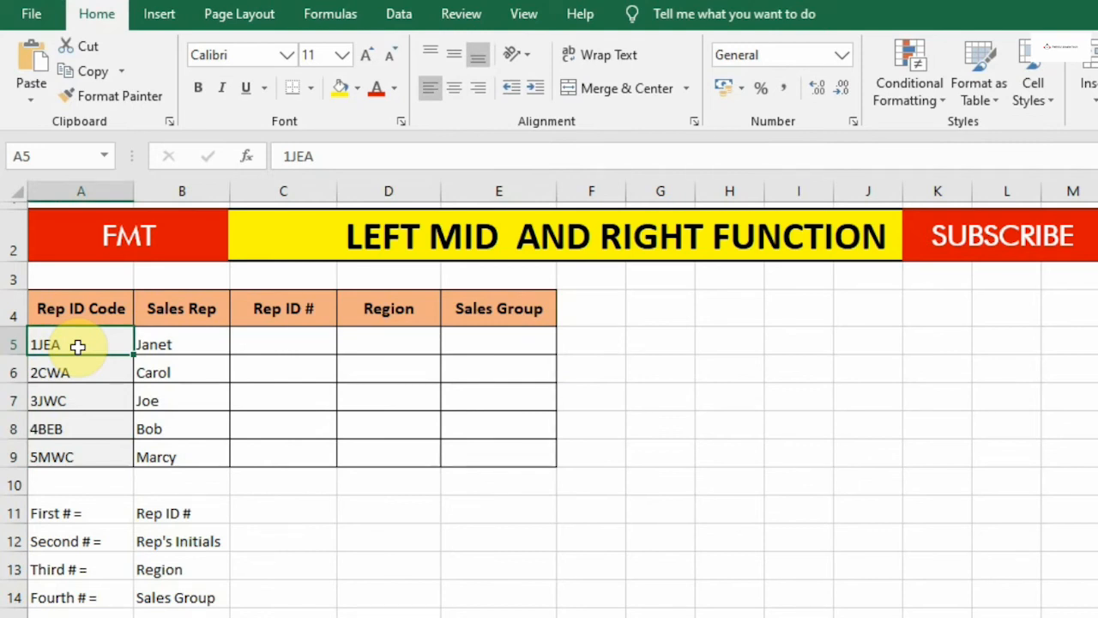
key(Down)
key(Down)
key(Down)
key(Down)
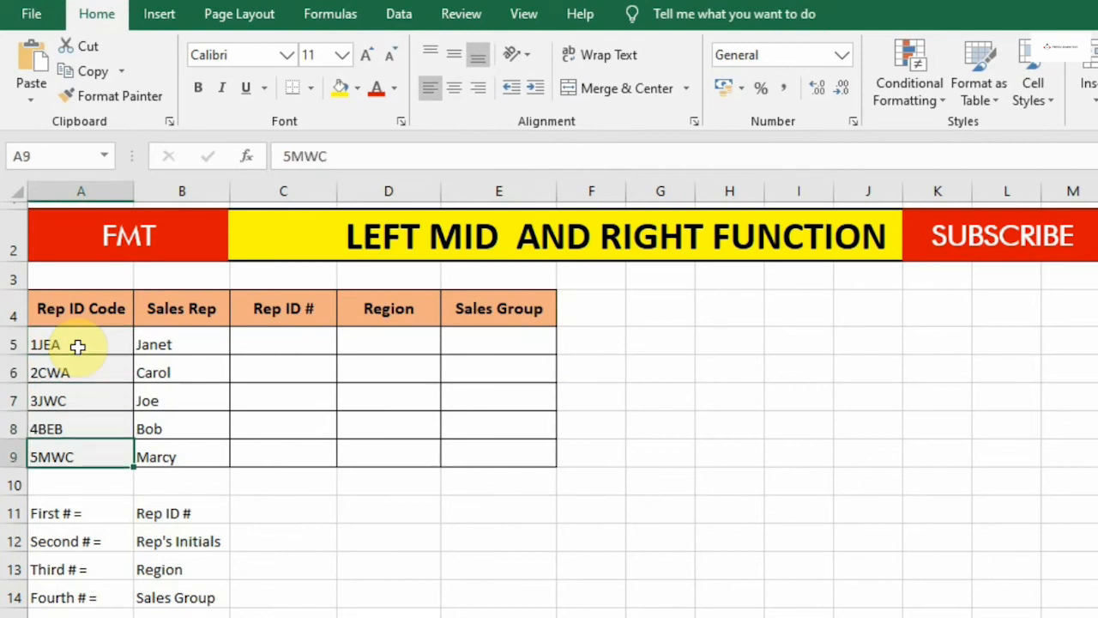
key(Up)
key(Up)
key(Up)
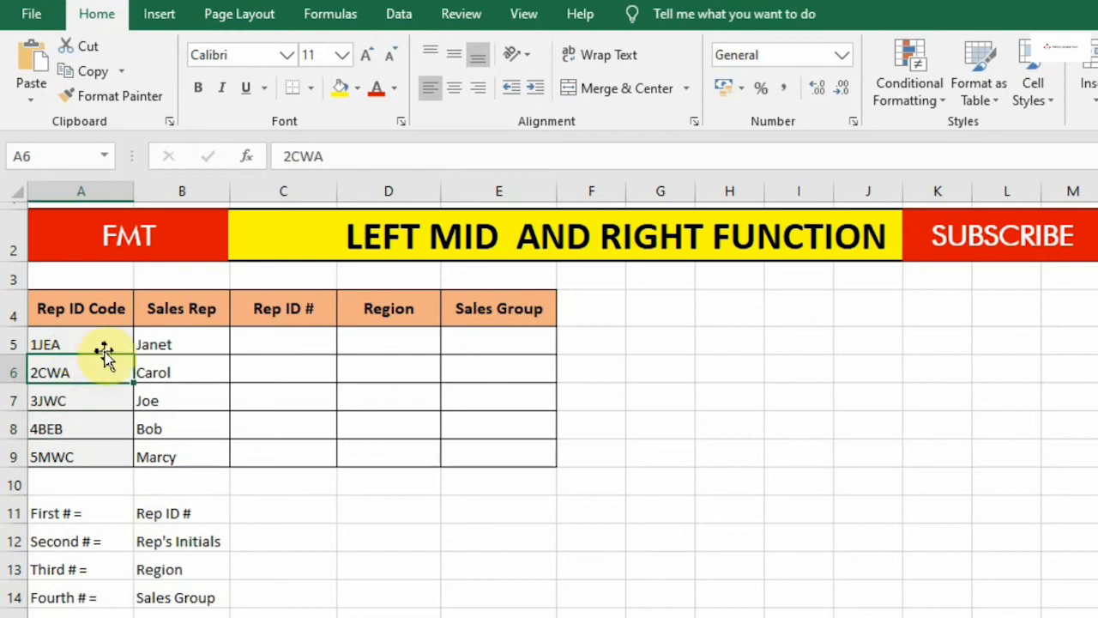
click(118, 337)
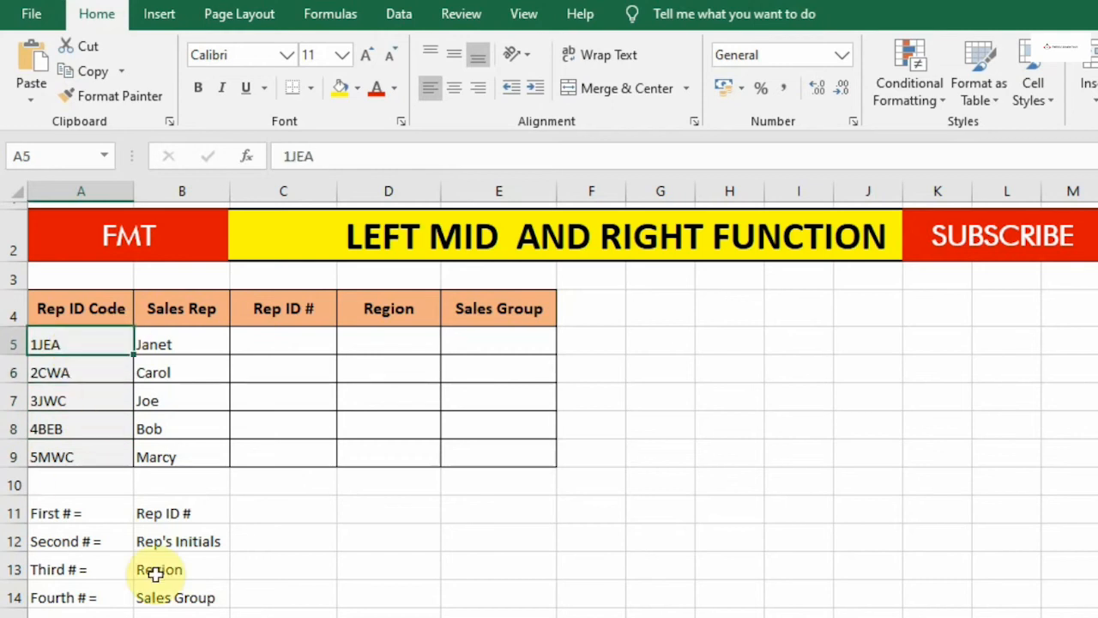
Step: Examine the headings from Sales Rep to Sales Group and the blank row 5 cells under Rep ID #, Region and Sales Group
click(191, 314)
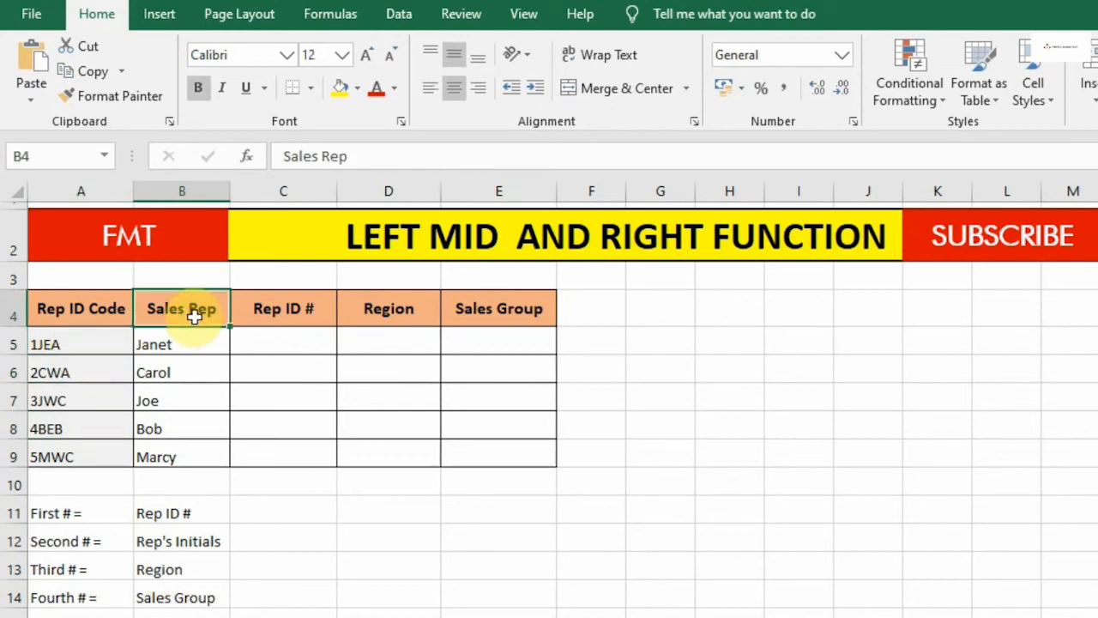
click(324, 317)
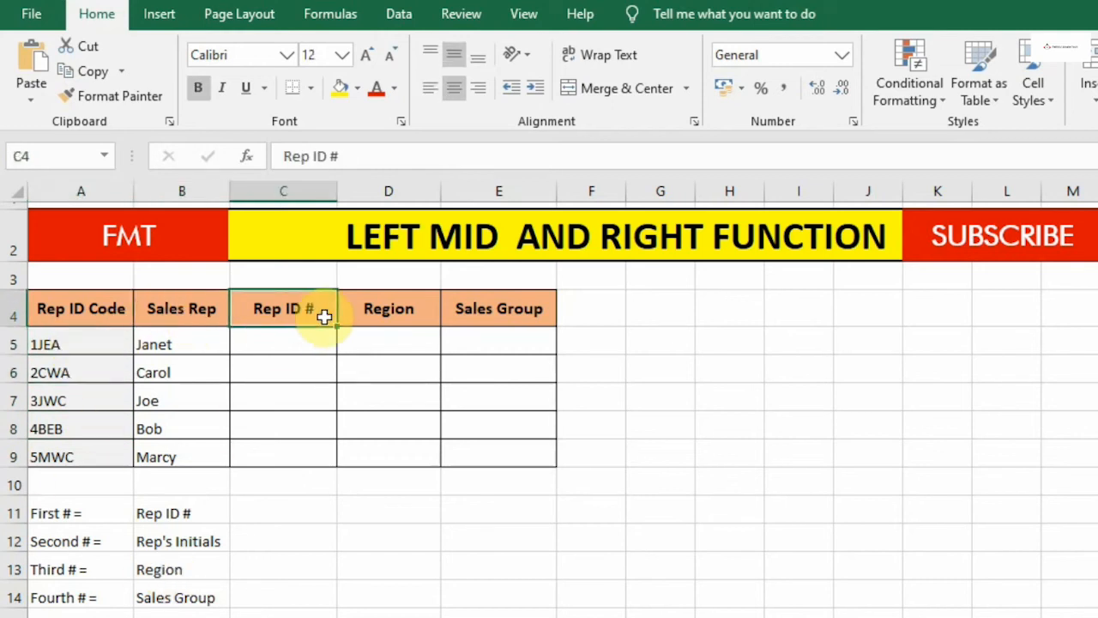
click(409, 310)
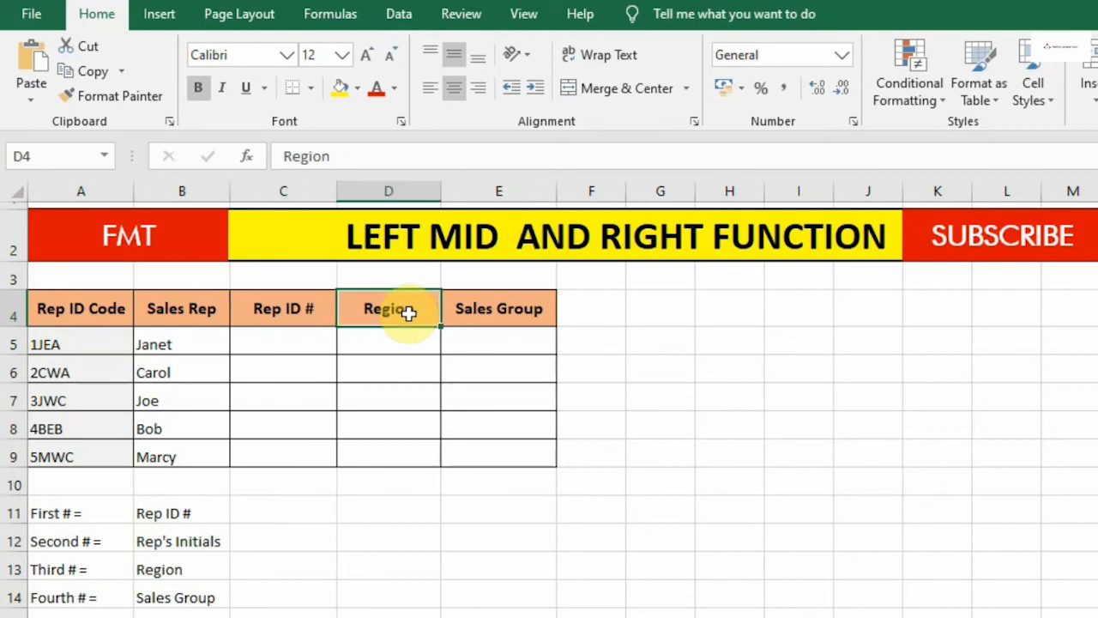
click(504, 313)
click(69, 346)
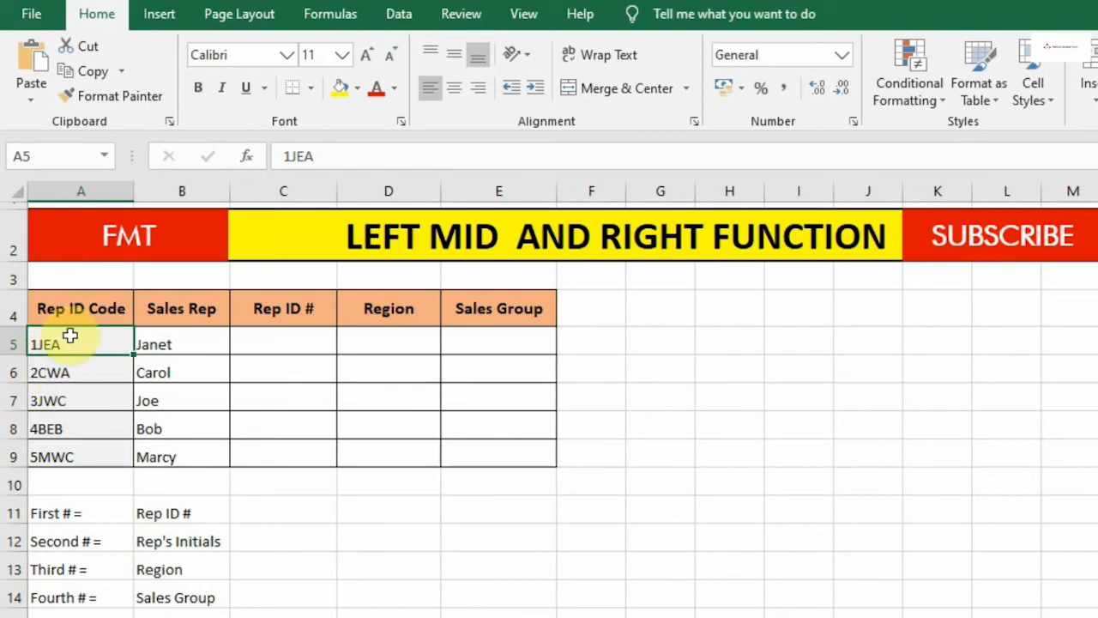
click(300, 338)
click(388, 343)
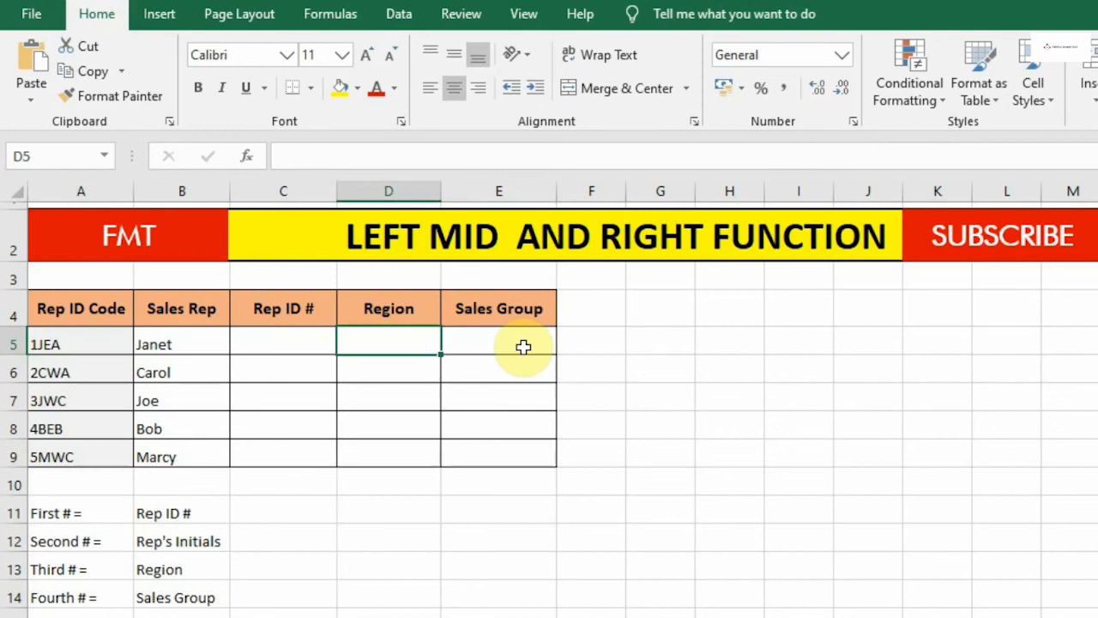
click(538, 346)
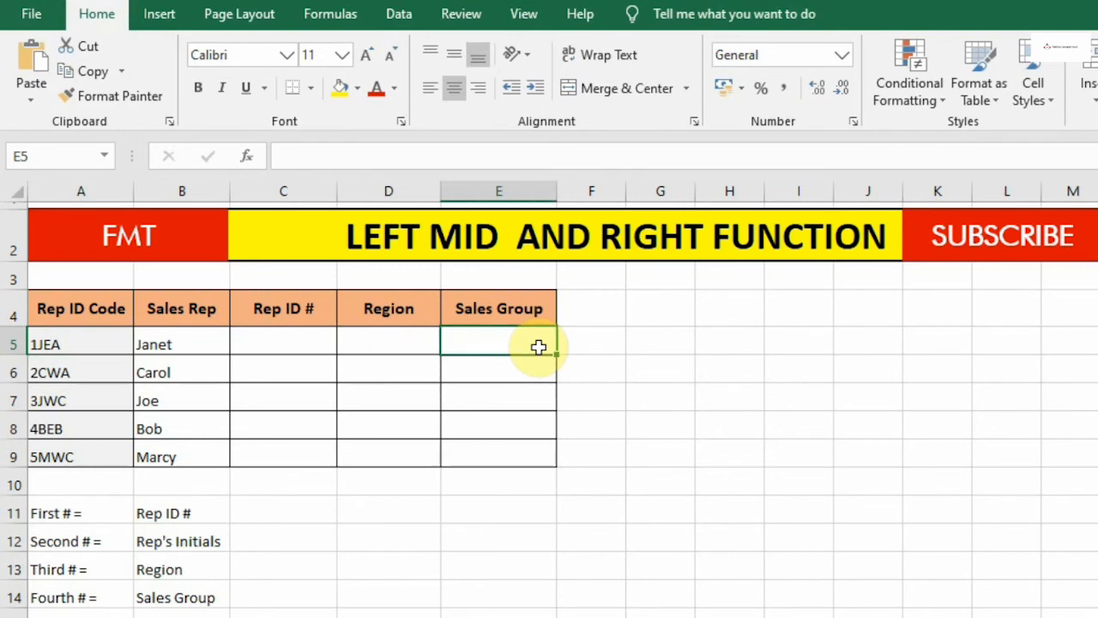
Step: Inspect how each rep ID code in A5:A9 is composed, one row at a time
click(75, 342)
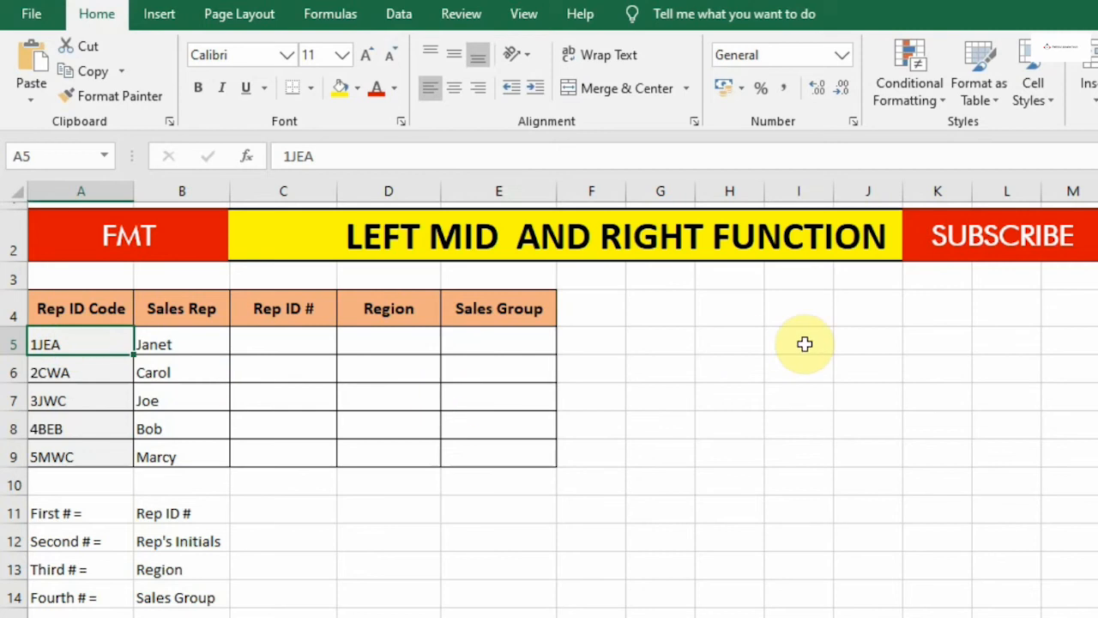
click(804, 343)
click(85, 360)
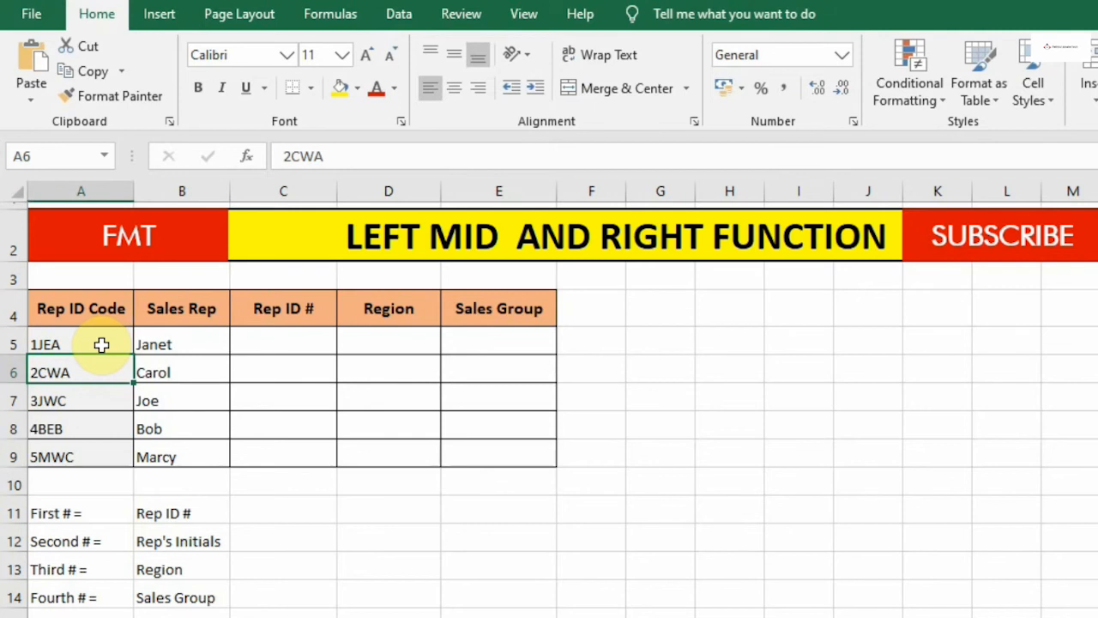
click(101, 344)
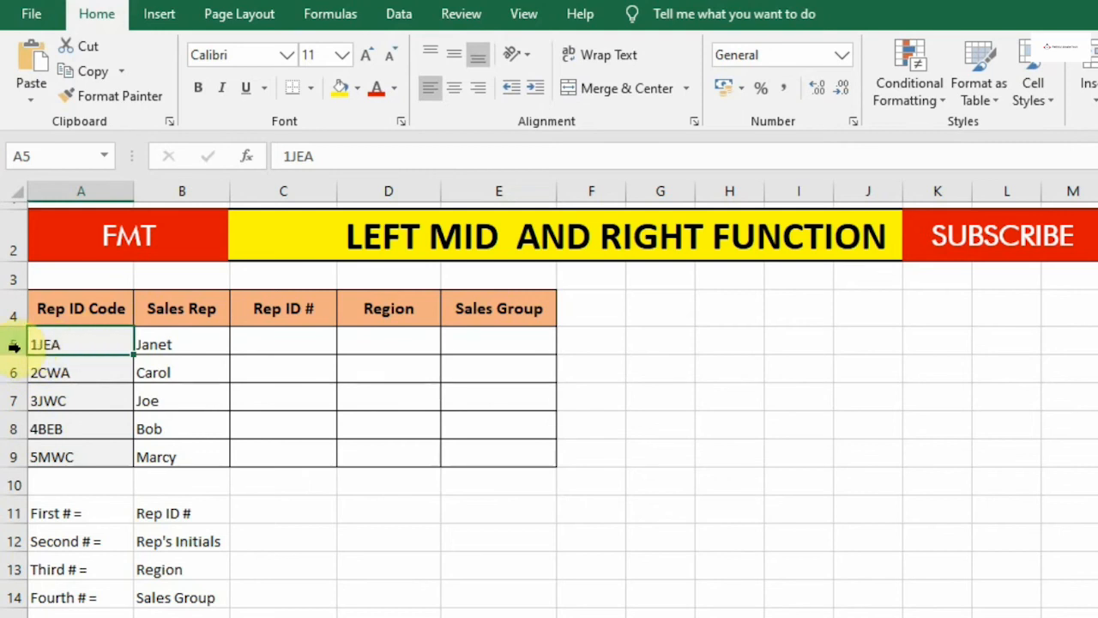
click(82, 371)
click(94, 405)
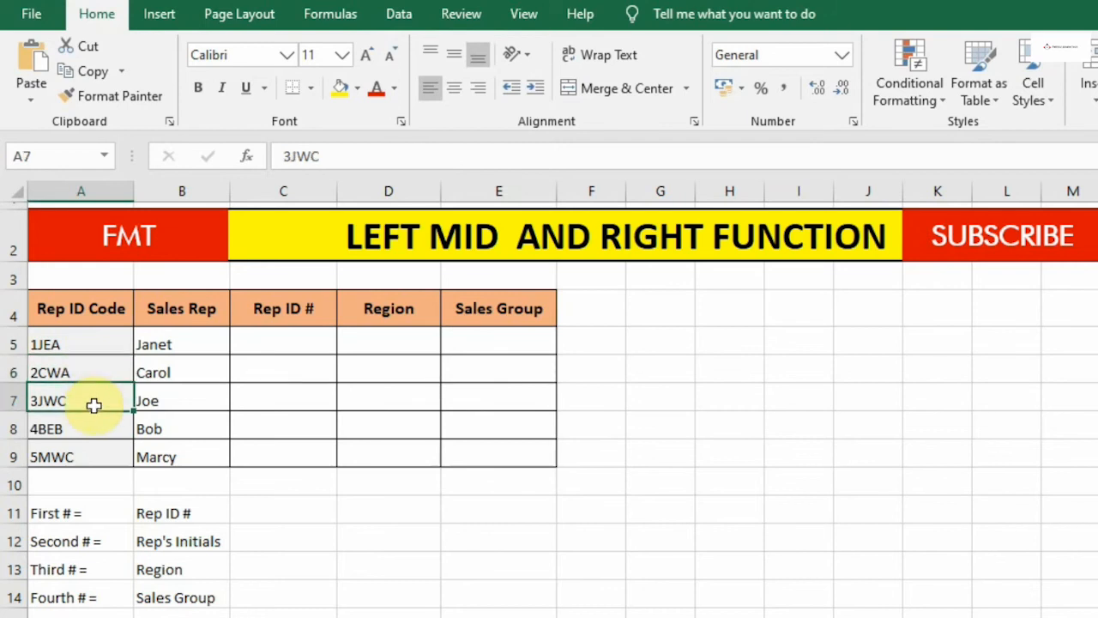
click(104, 430)
click(112, 462)
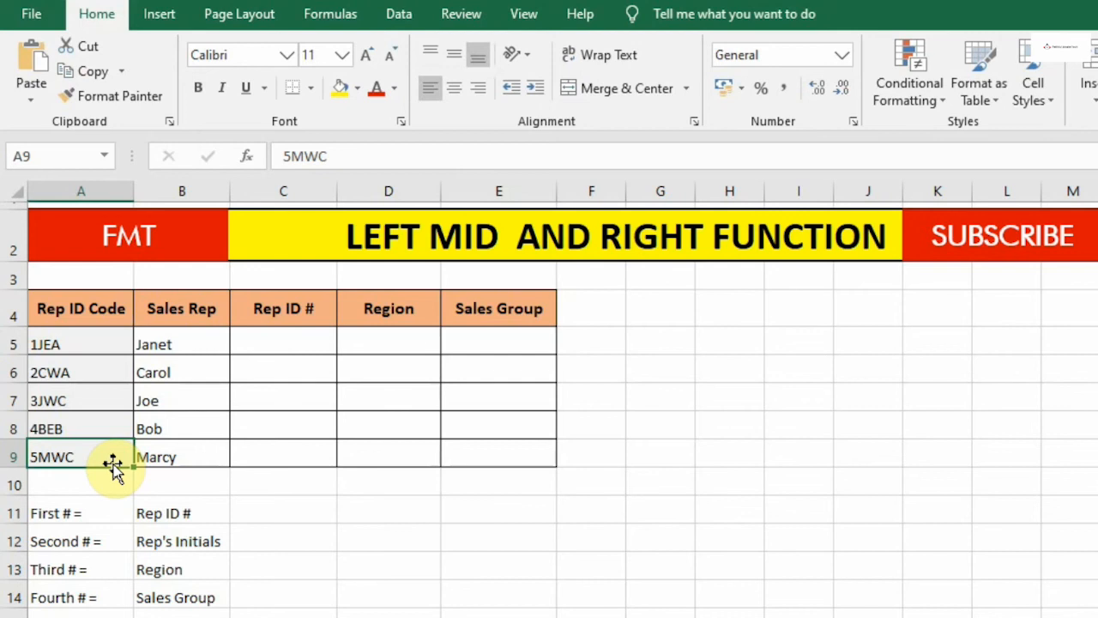
Step: Compare the First # and Second # legend entries in rows 11 and 12 with the Rep ID # and Sales Rep columns
click(51, 514)
click(169, 513)
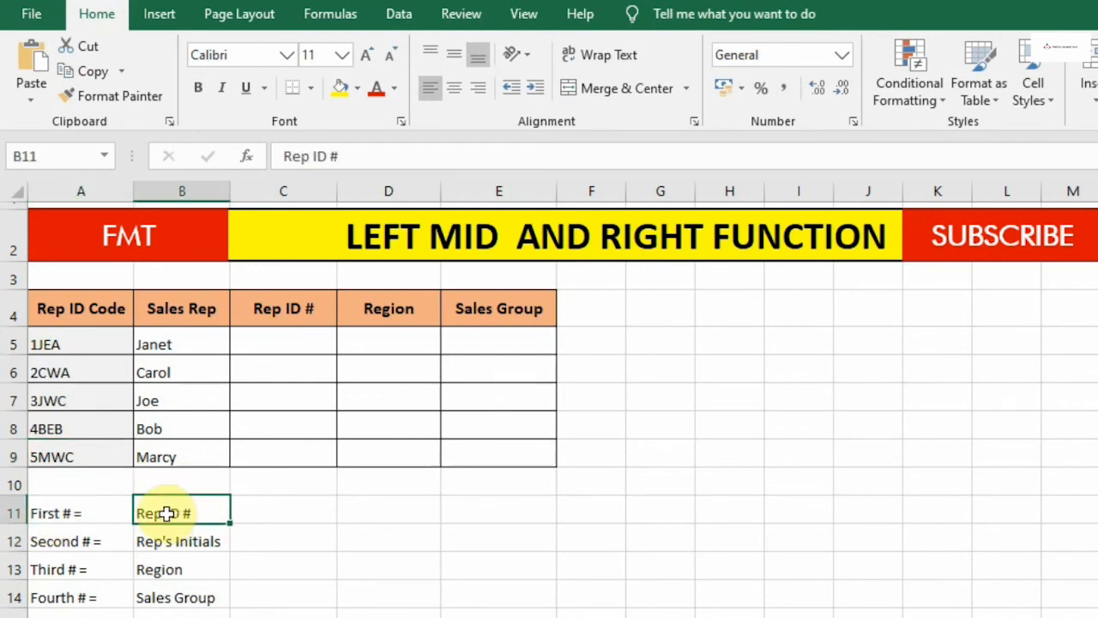
click(54, 515)
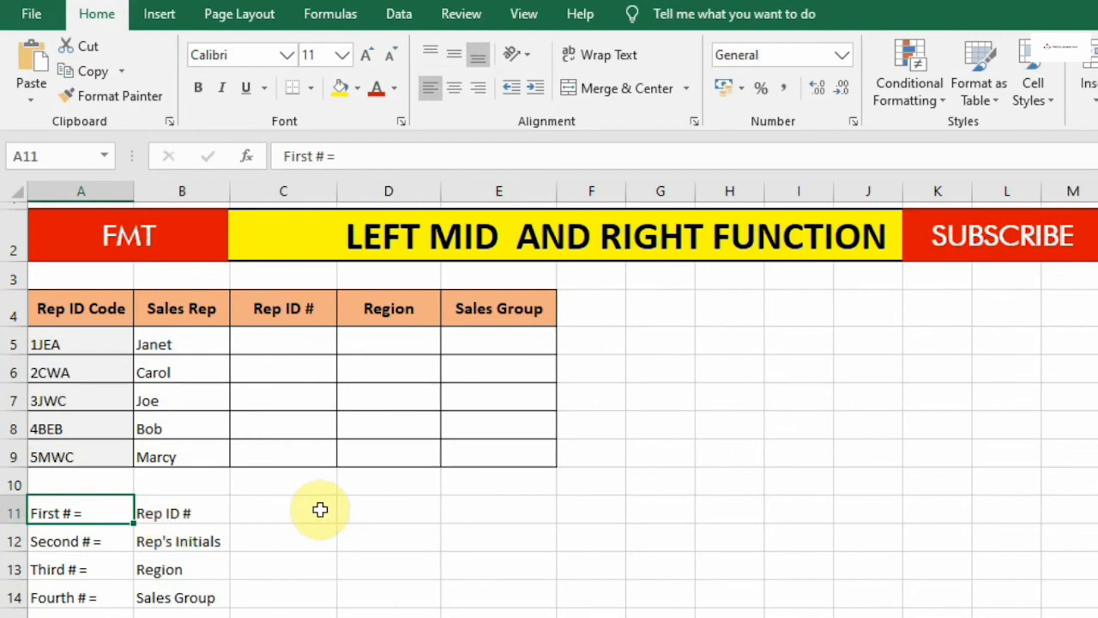
click(84, 527)
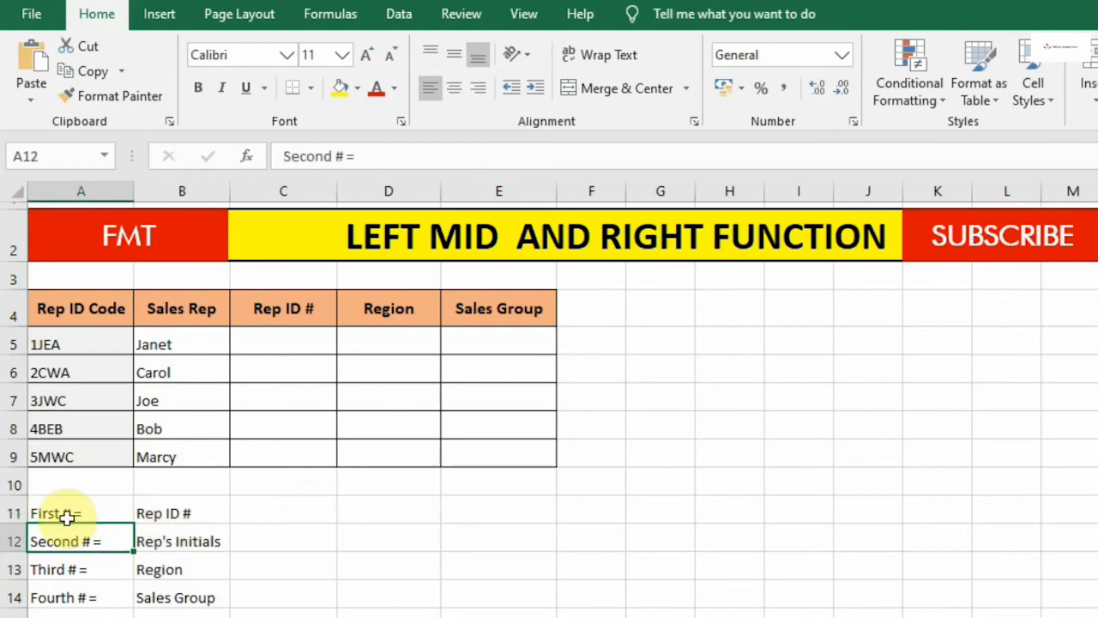
click(62, 514)
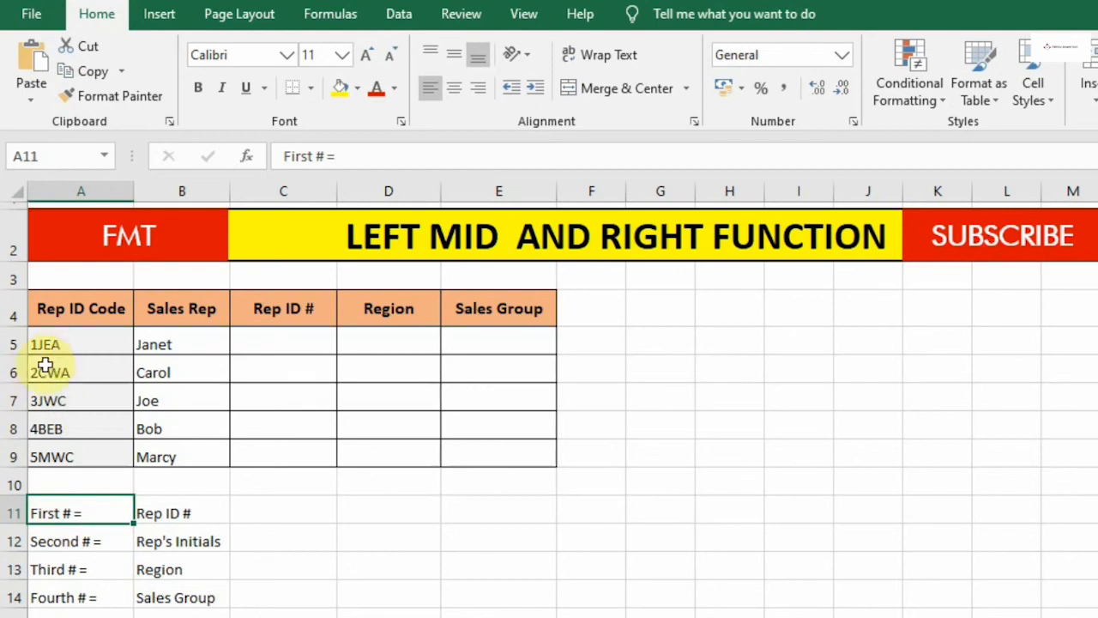
click(178, 515)
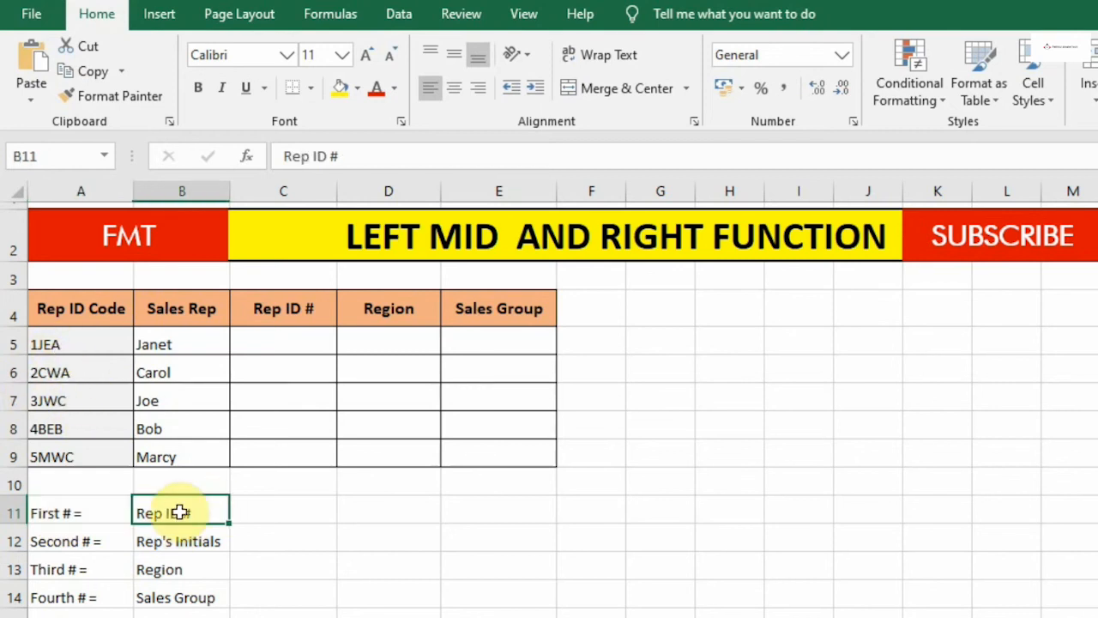
click(287, 337)
click(76, 543)
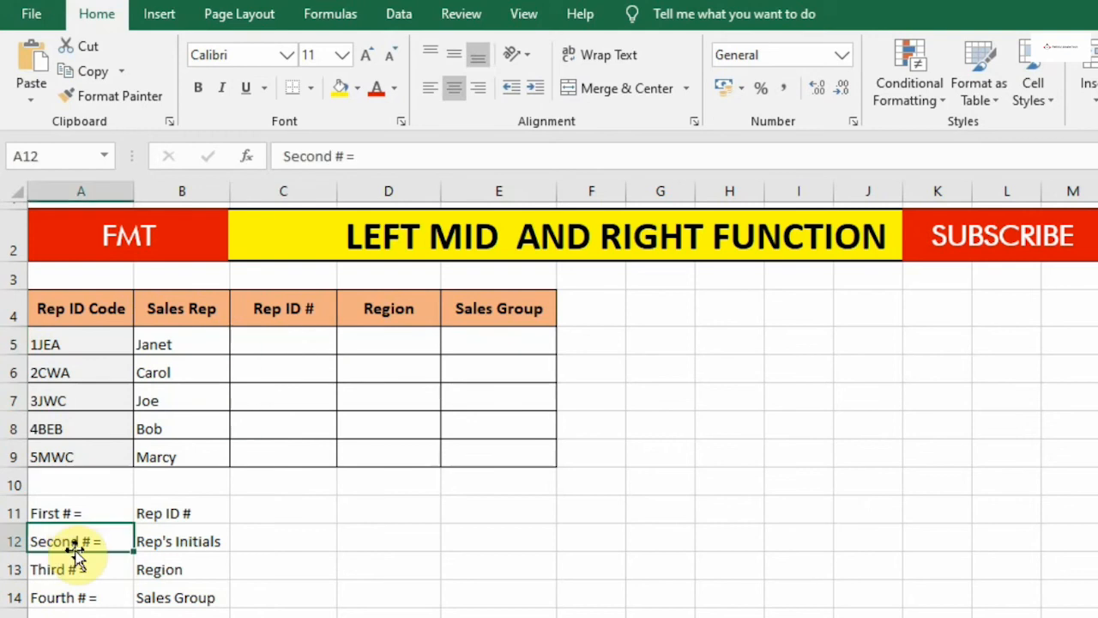
click(205, 543)
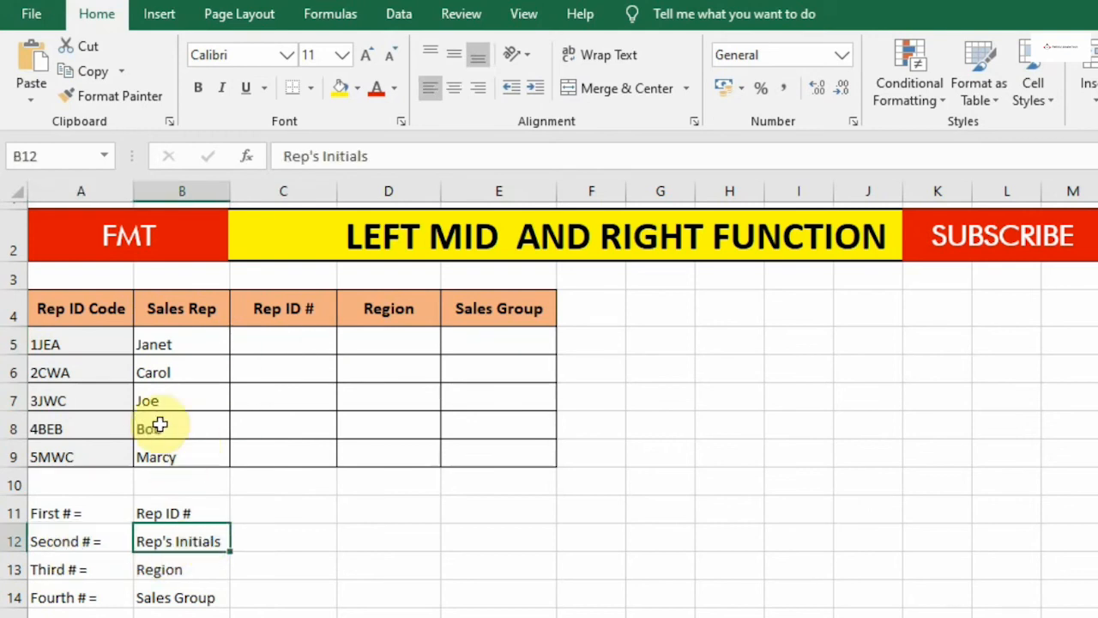
click(172, 343)
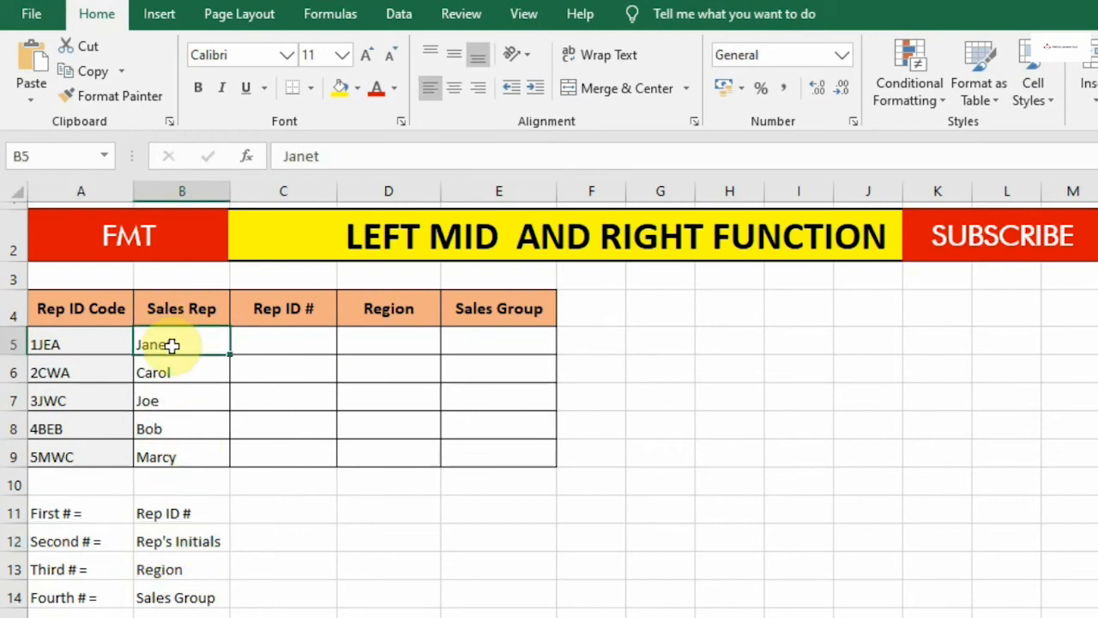
Step: Check the Fourth # legend entry in row 14 and the blank Region and Sales Group cells in row 5
click(163, 595)
click(409, 343)
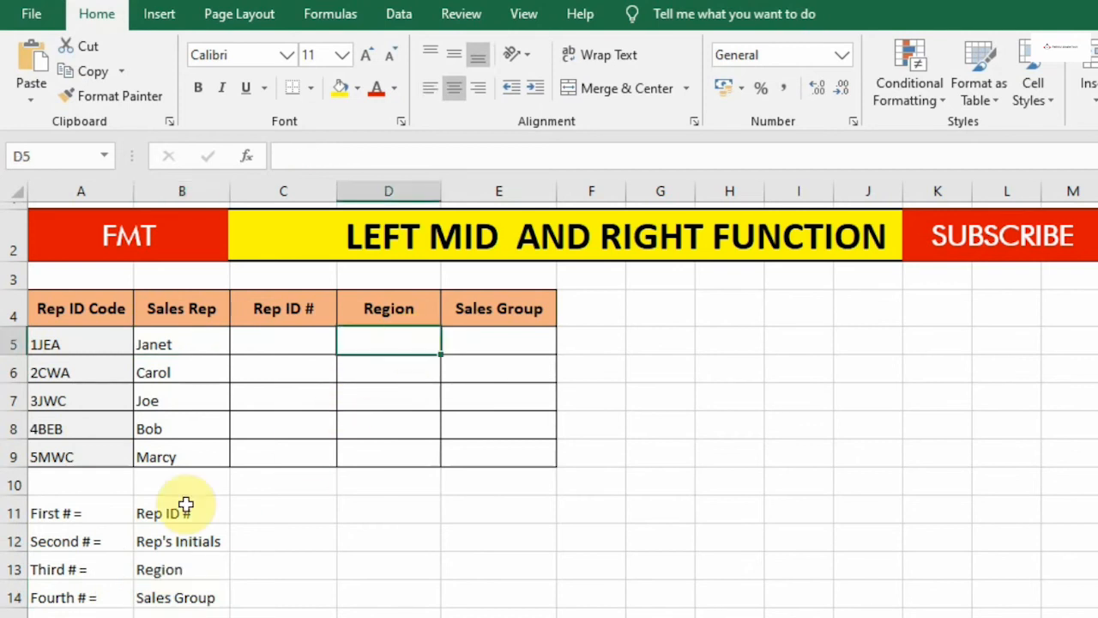
click(76, 600)
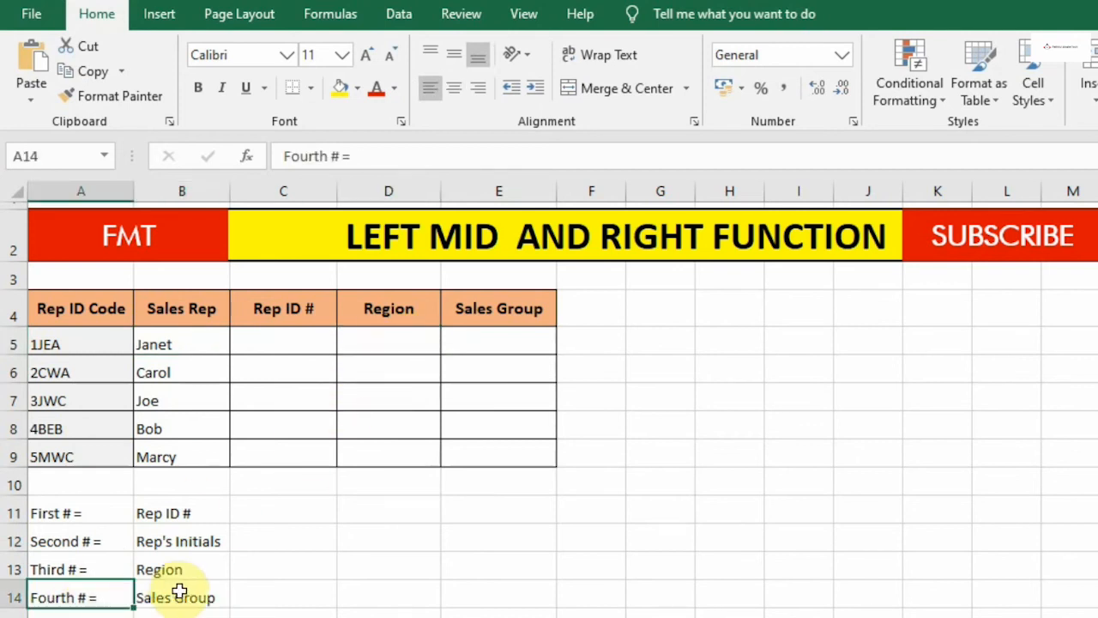
click(176, 594)
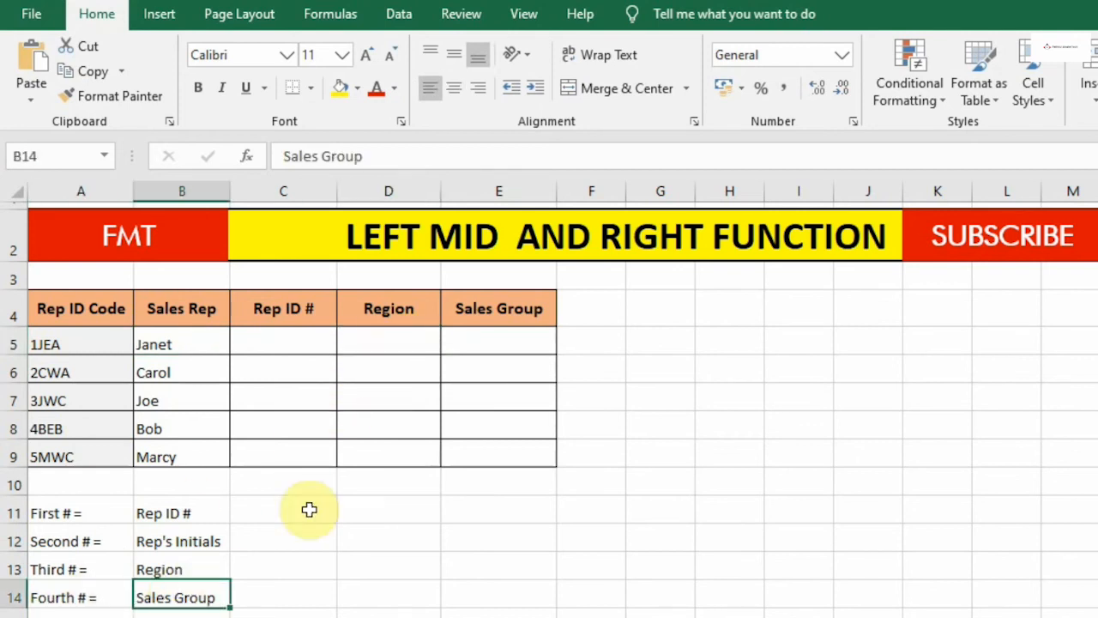
click(498, 337)
Step: Trace how the code in A5 relates to the Rep ID #, Sales Rep, Region and Sales Group cells in row 5
click(73, 515)
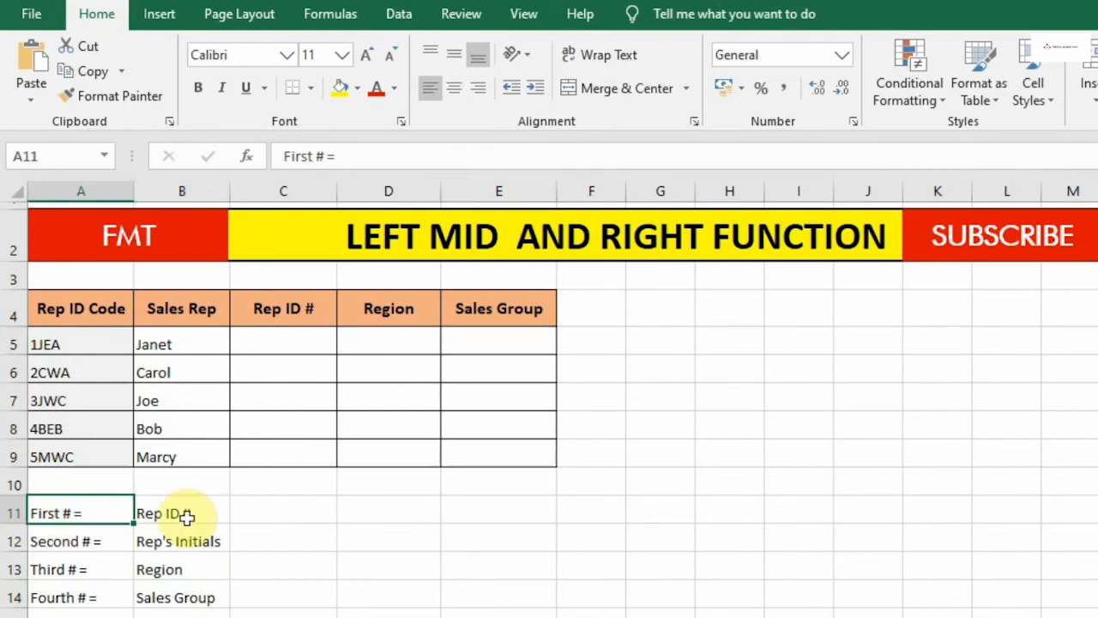
click(51, 348)
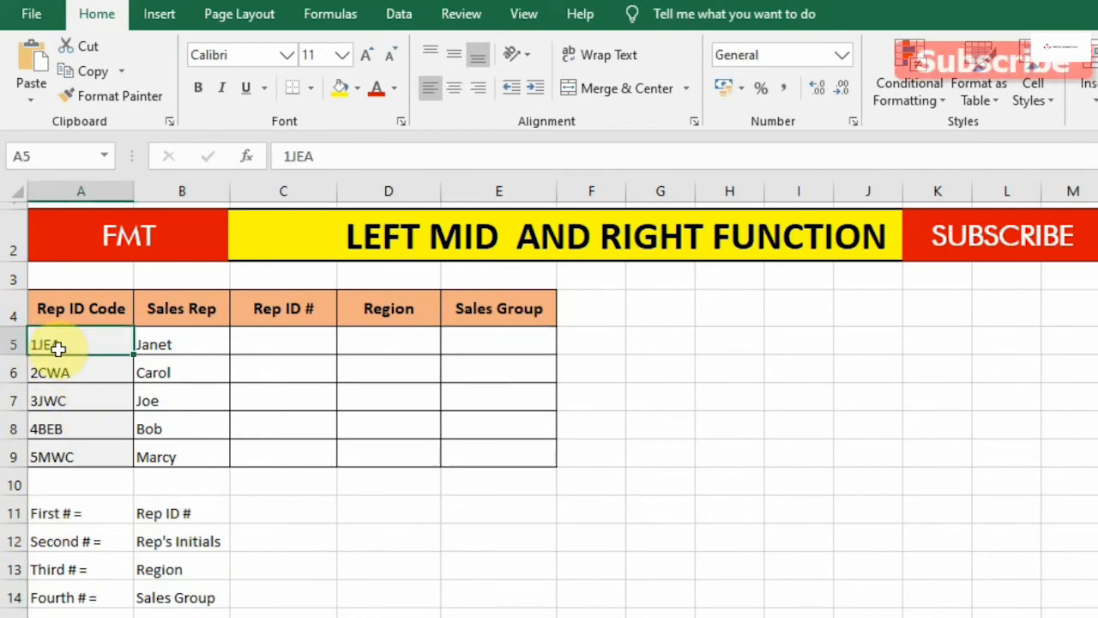
click(301, 343)
click(50, 343)
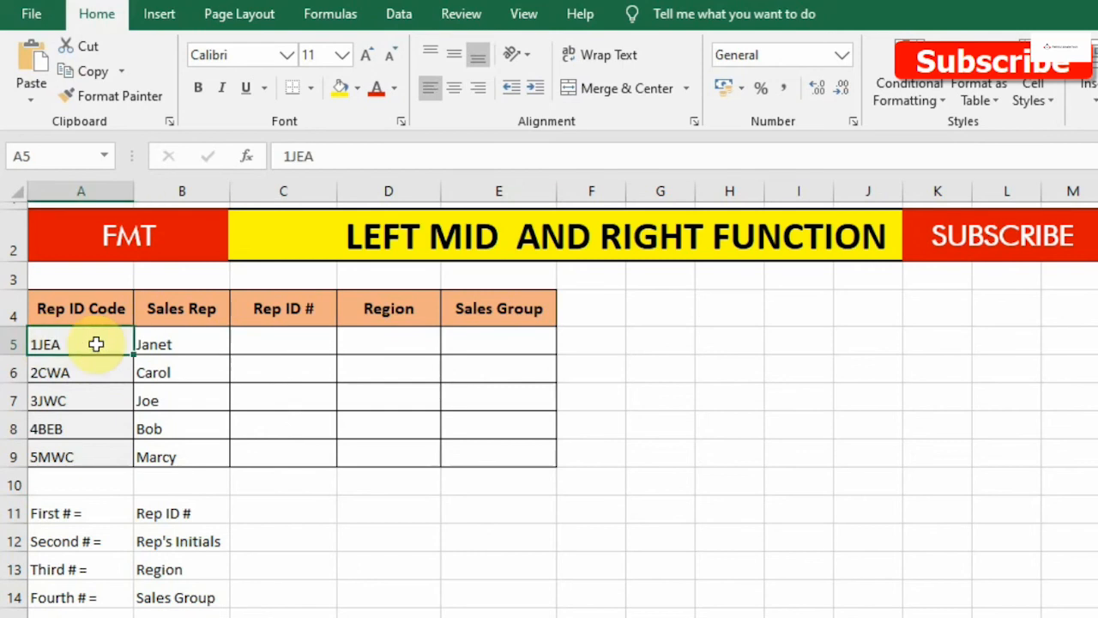
click(161, 343)
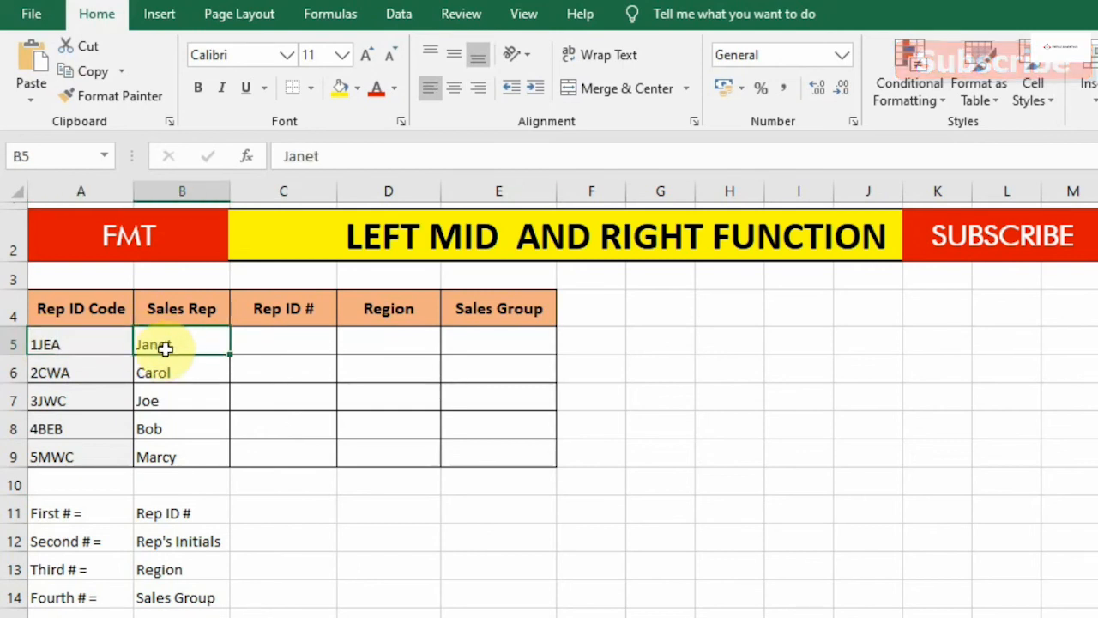
click(50, 345)
click(385, 342)
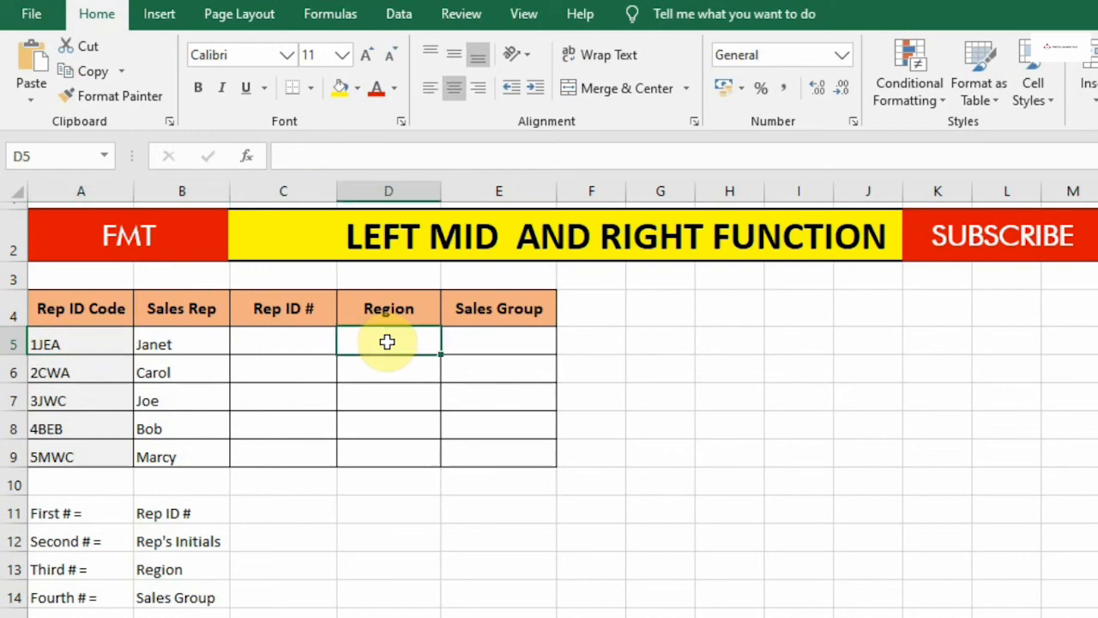
click(55, 346)
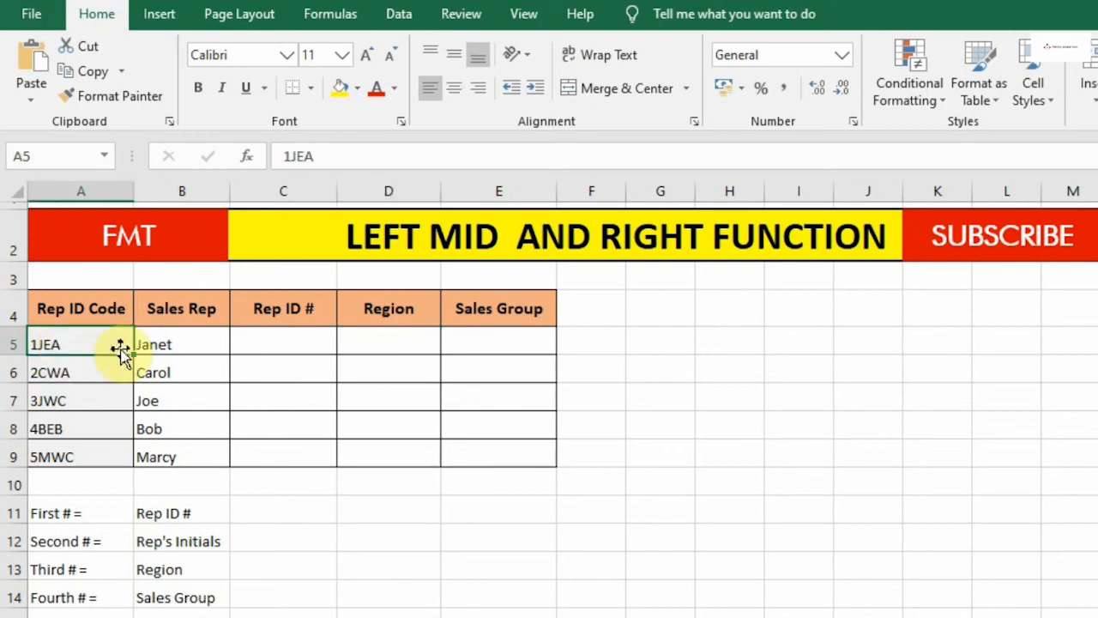
click(525, 341)
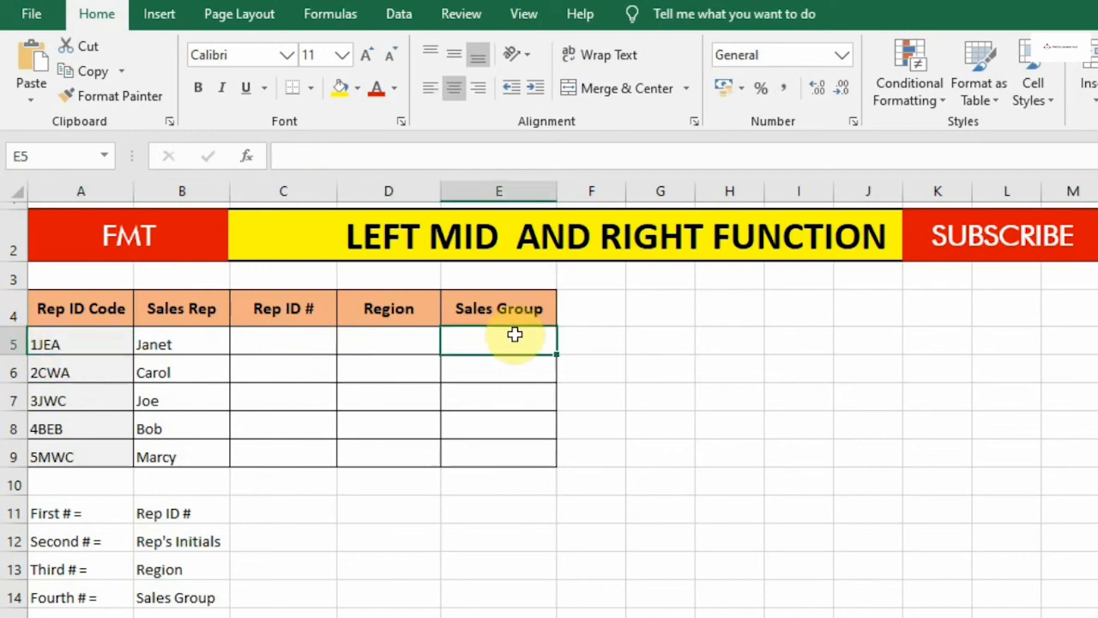
click(280, 335)
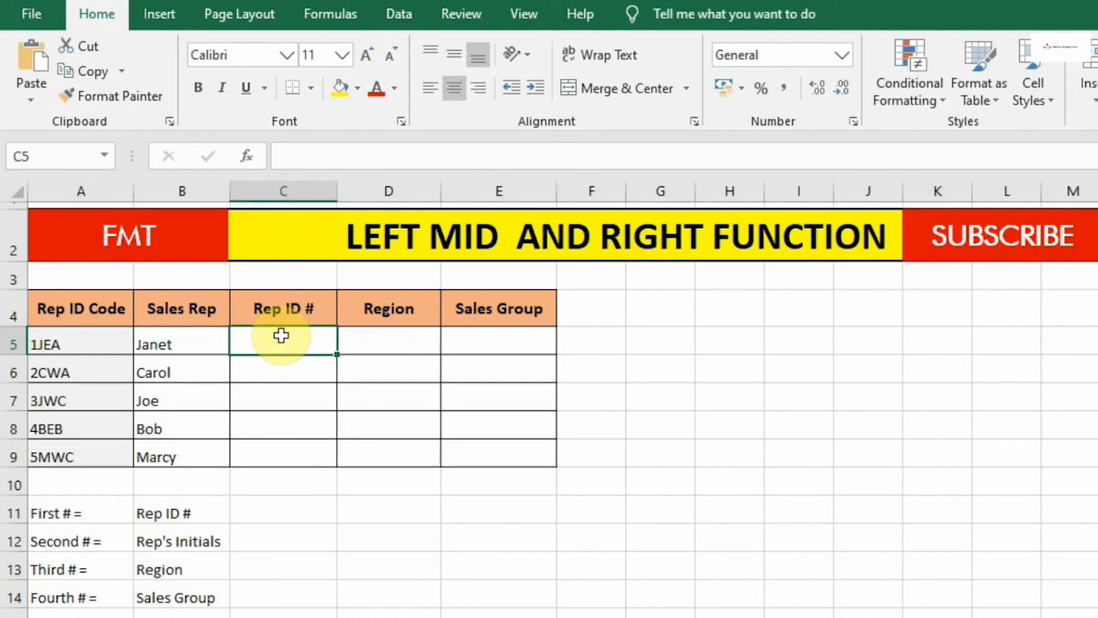
Step: Enter the formula =LEFT(A5,1) in the first Rep ID # cell, C5
text(=l)
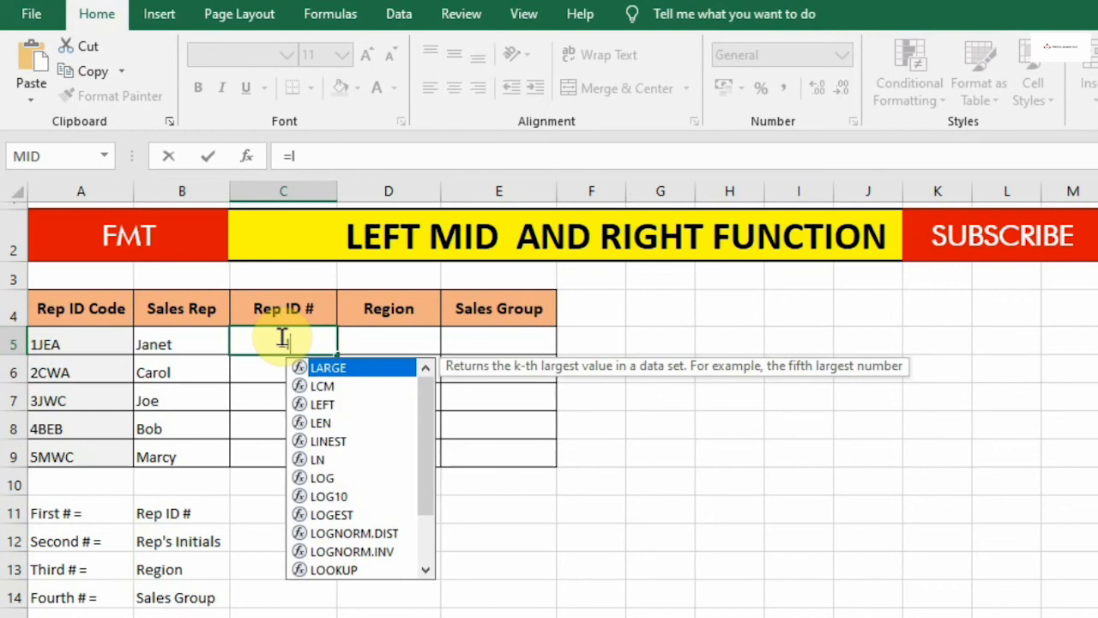
text(e)
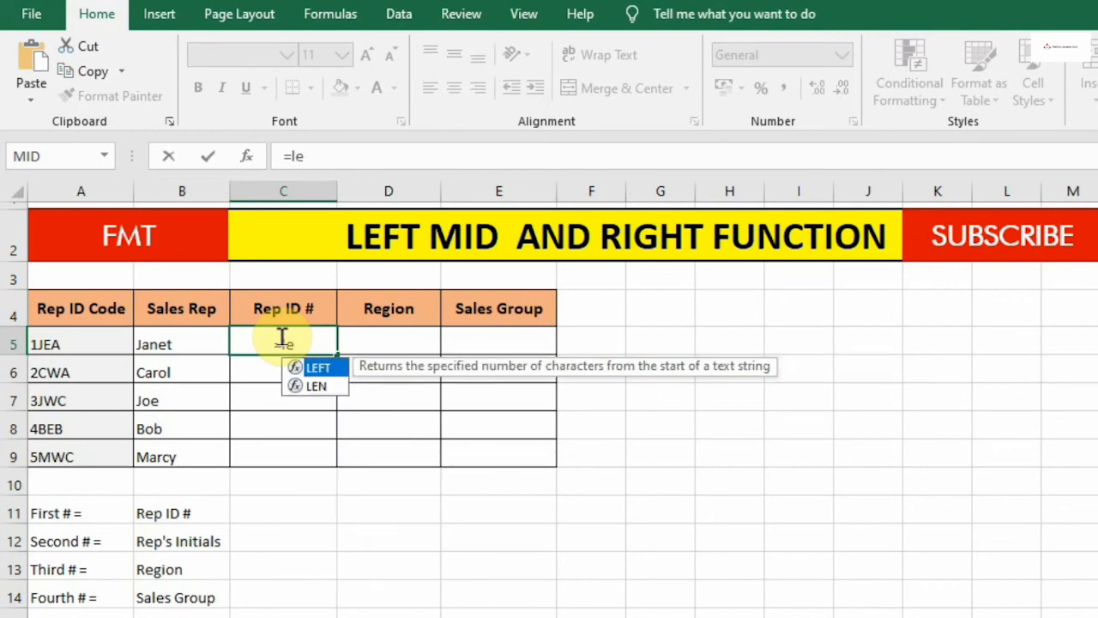
double_click(327, 366)
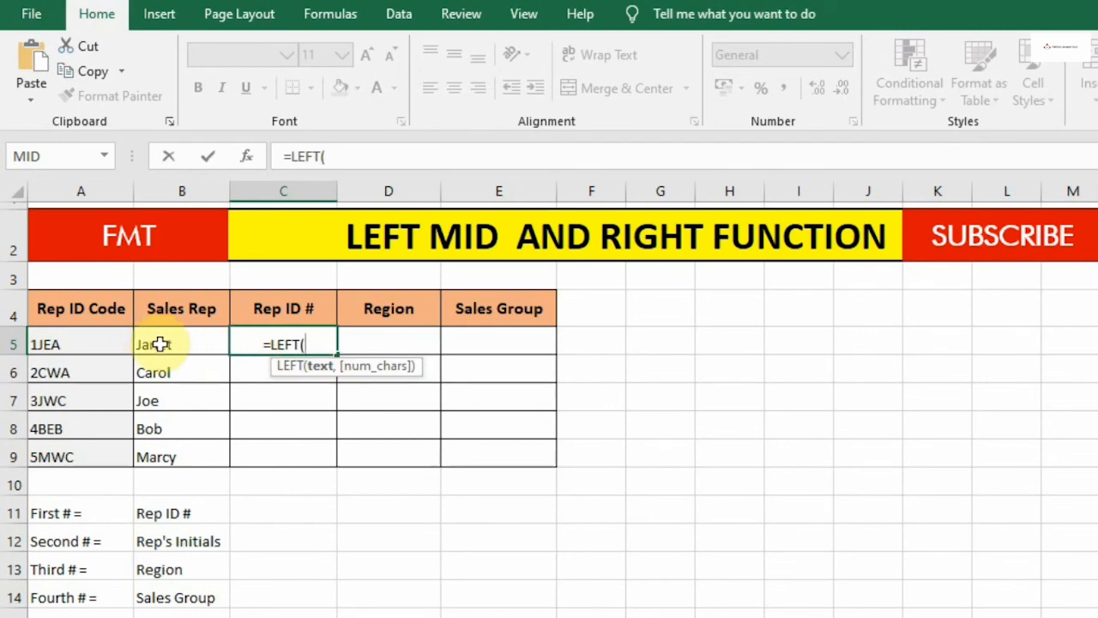
click(58, 344)
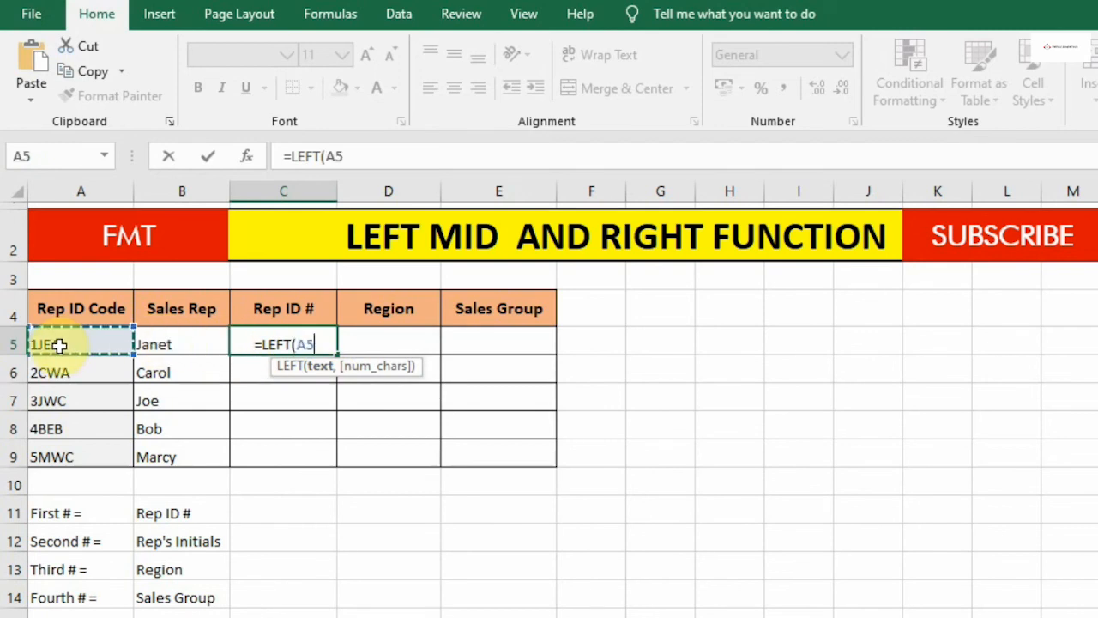
text(,)
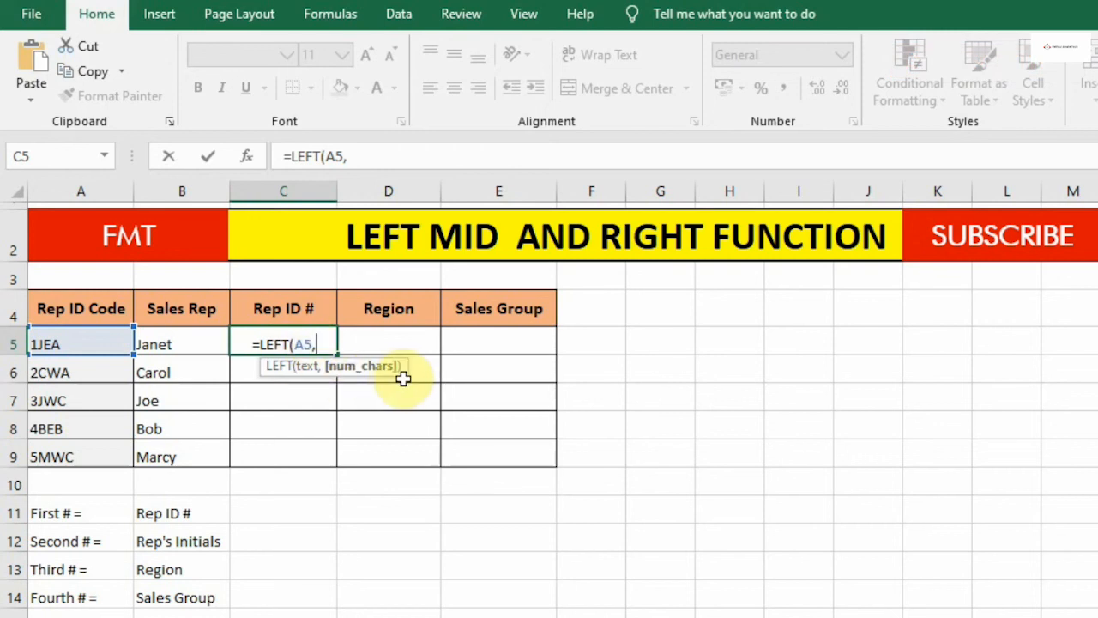
text(1)
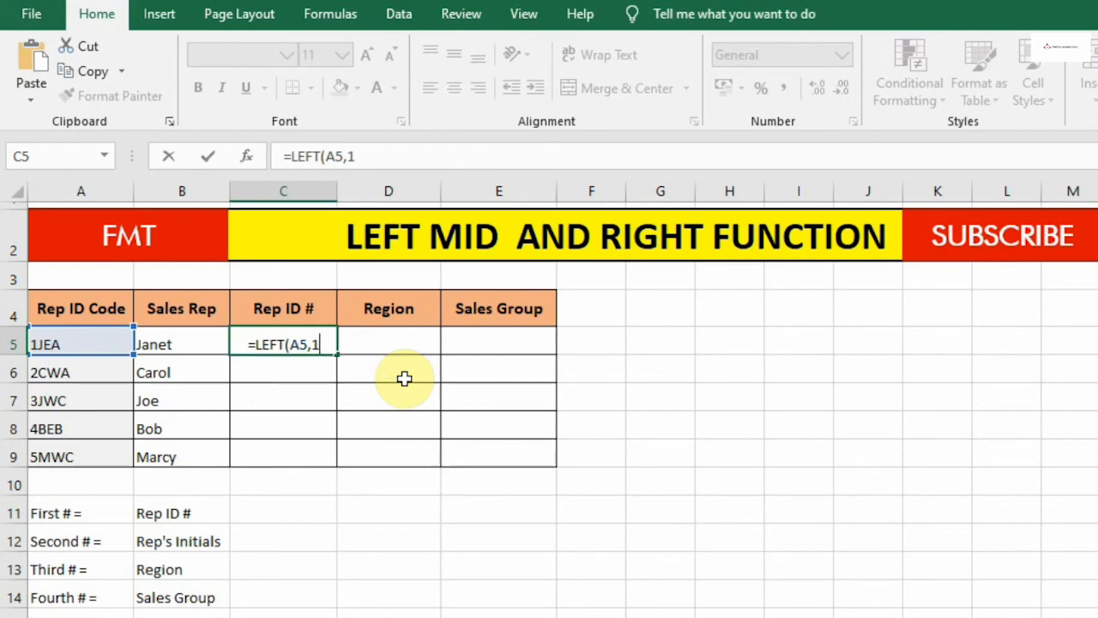
key(Return)
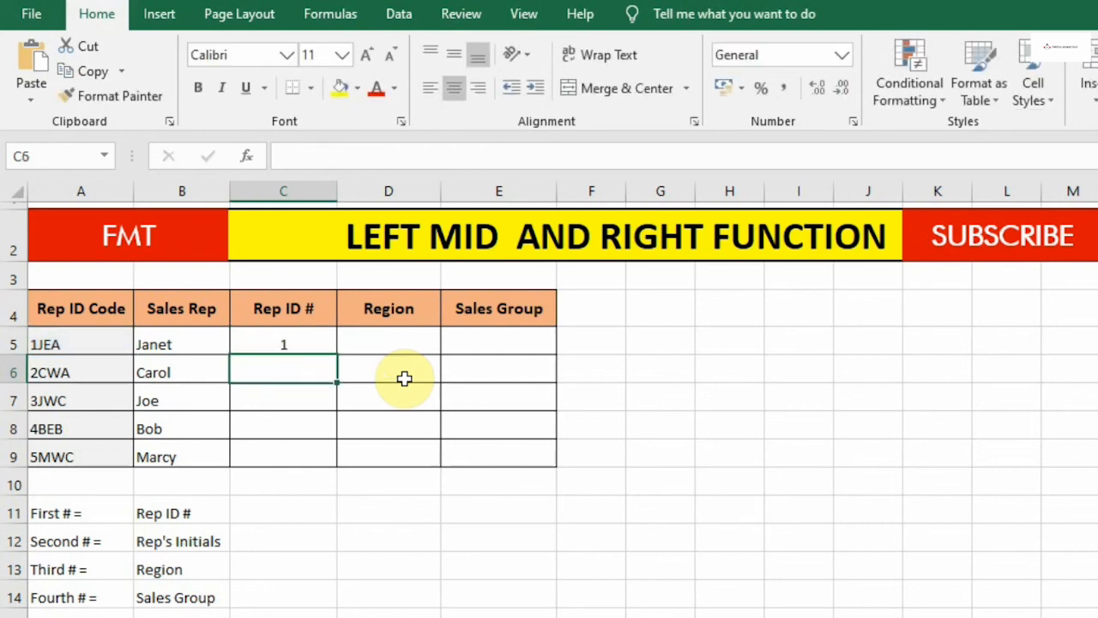
Step: Fill the LEFT formula from C5 down to C9 and check the Rep ID # values against the codes in column A
click(289, 340)
click(52, 344)
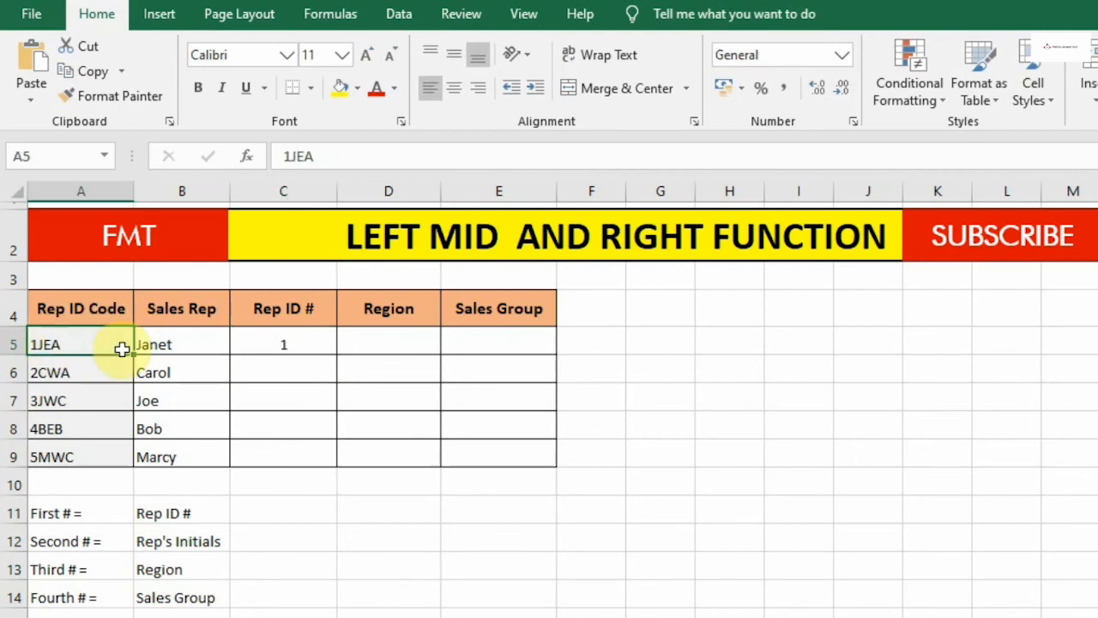
click(302, 335)
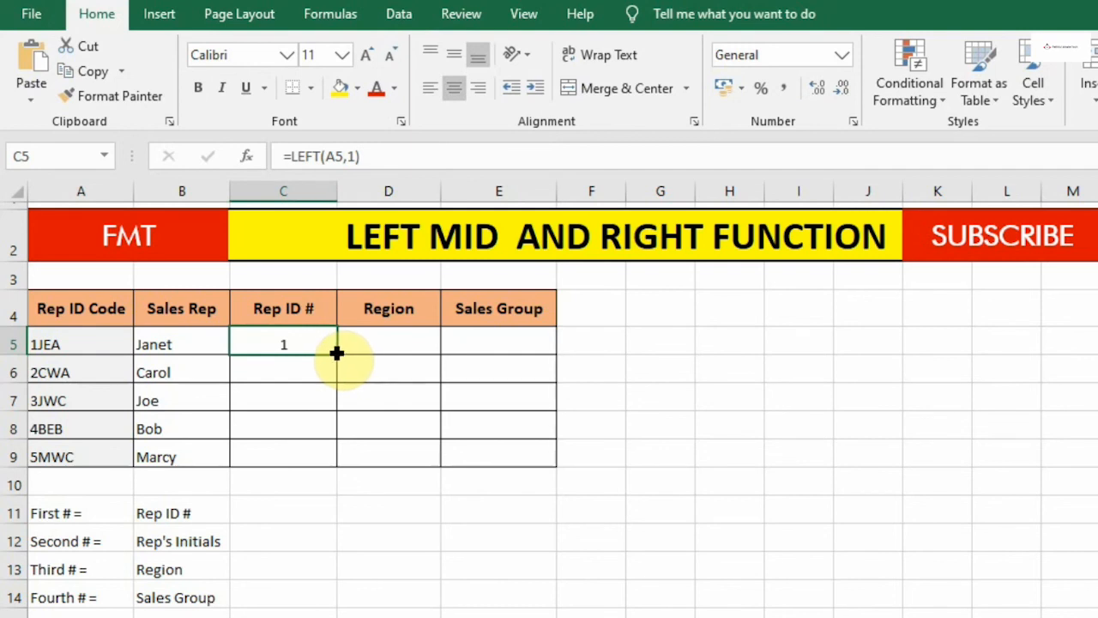
double_click(336, 352)
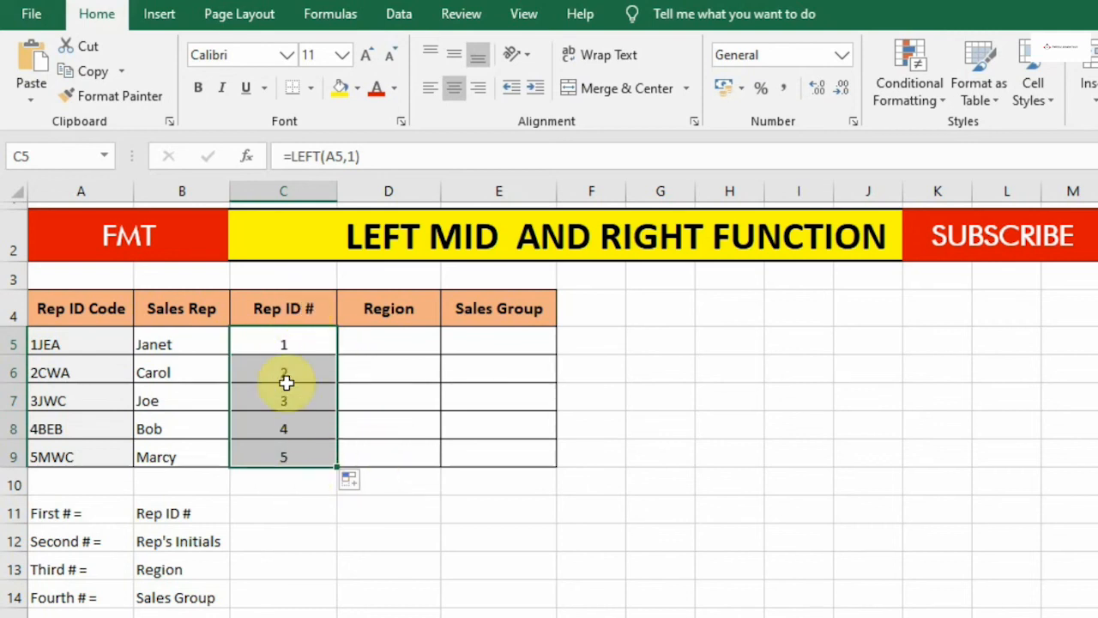
click(71, 347)
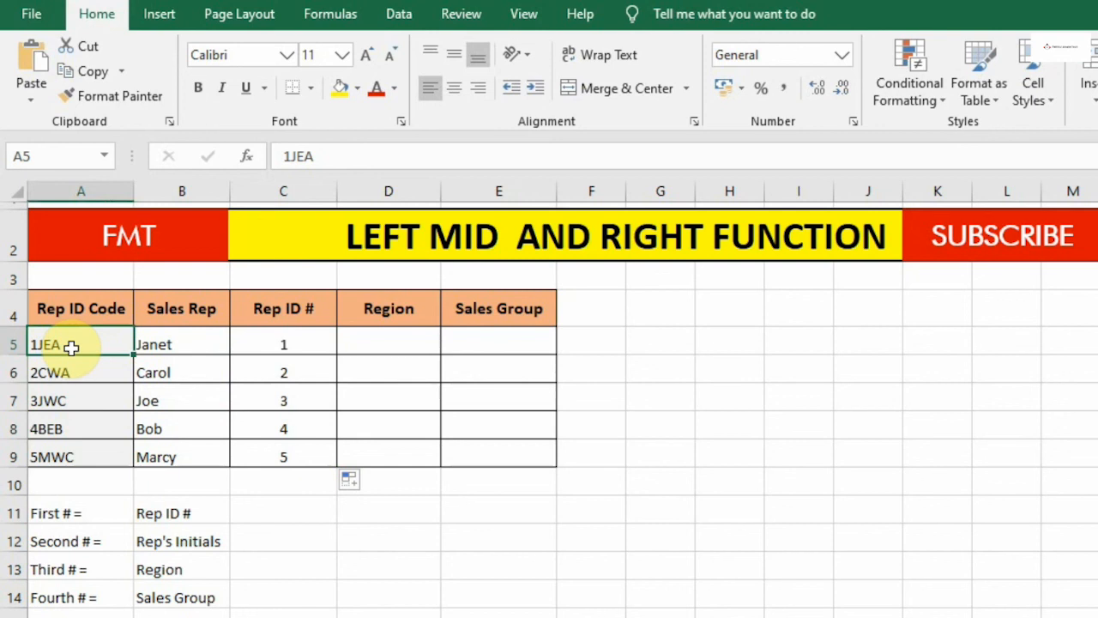
click(83, 457)
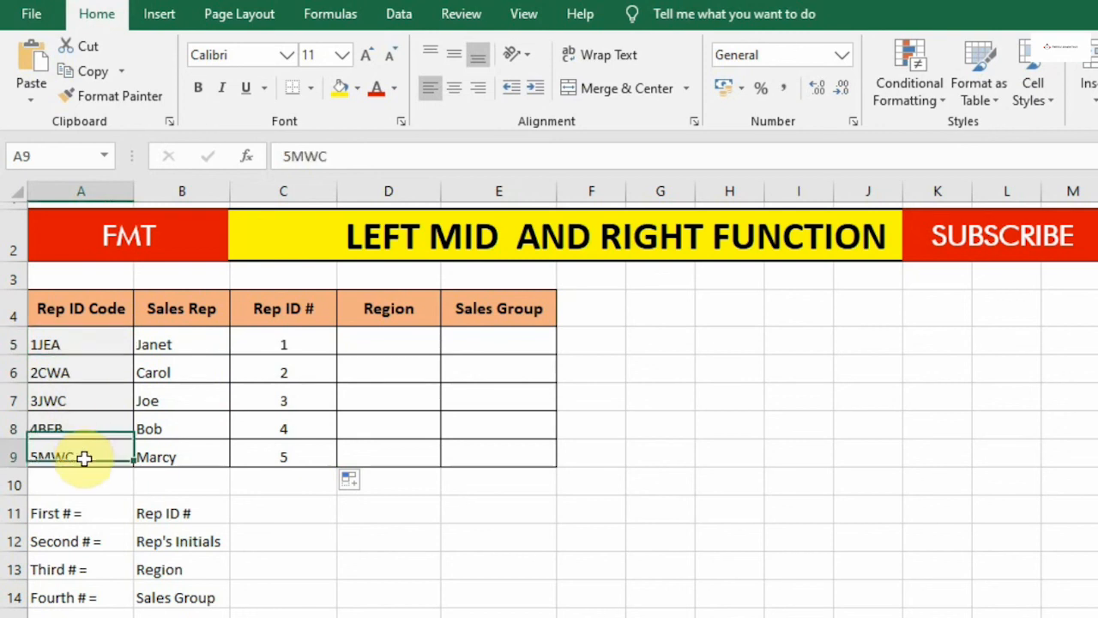
Step: Insert the MID function in the first Region cell, D5, with A5 as its text argument
click(417, 347)
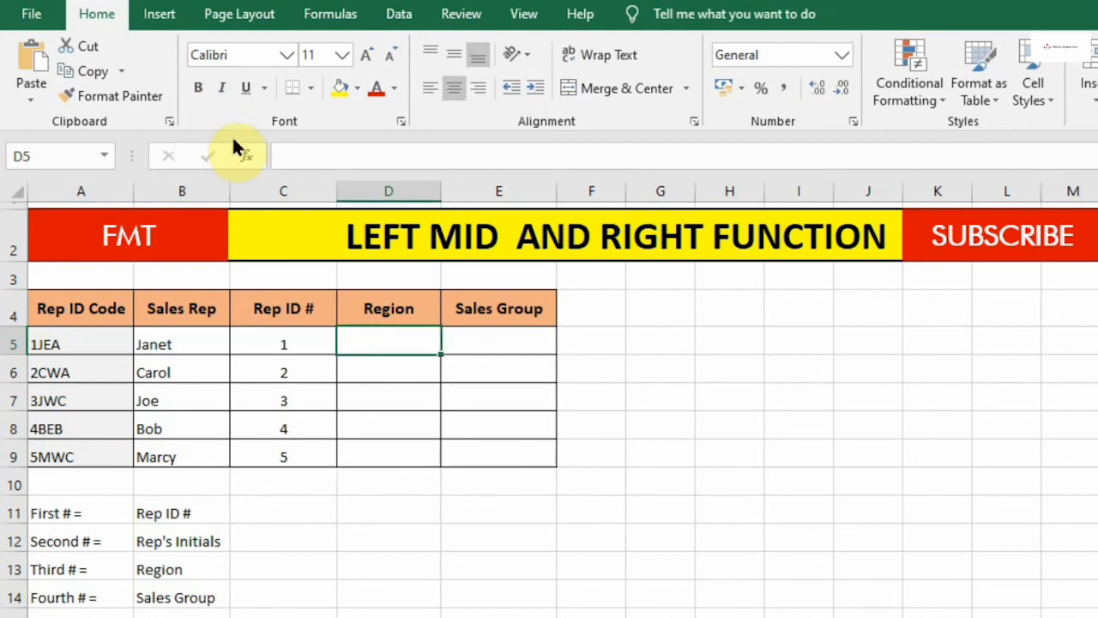
click(247, 156)
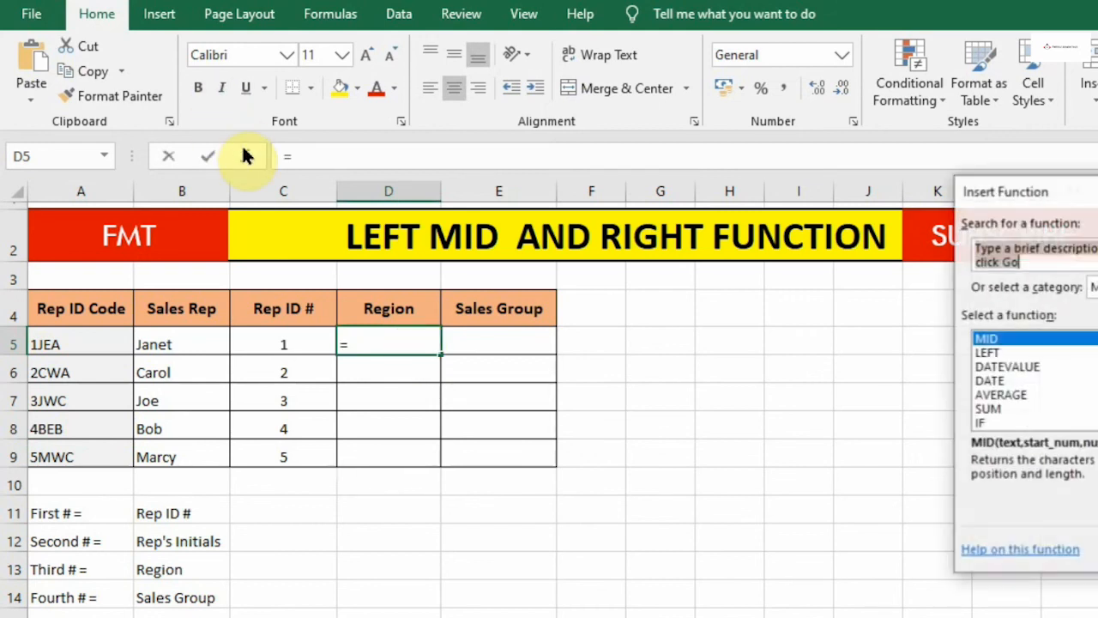
double_click(1004, 338)
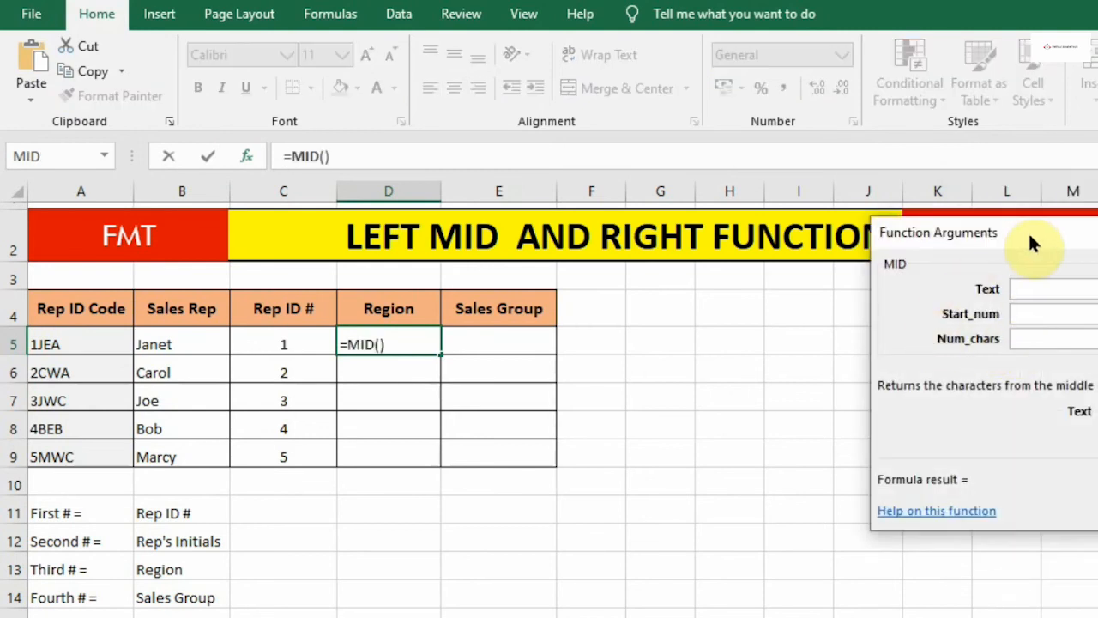
drag(1042, 240, 766, 228)
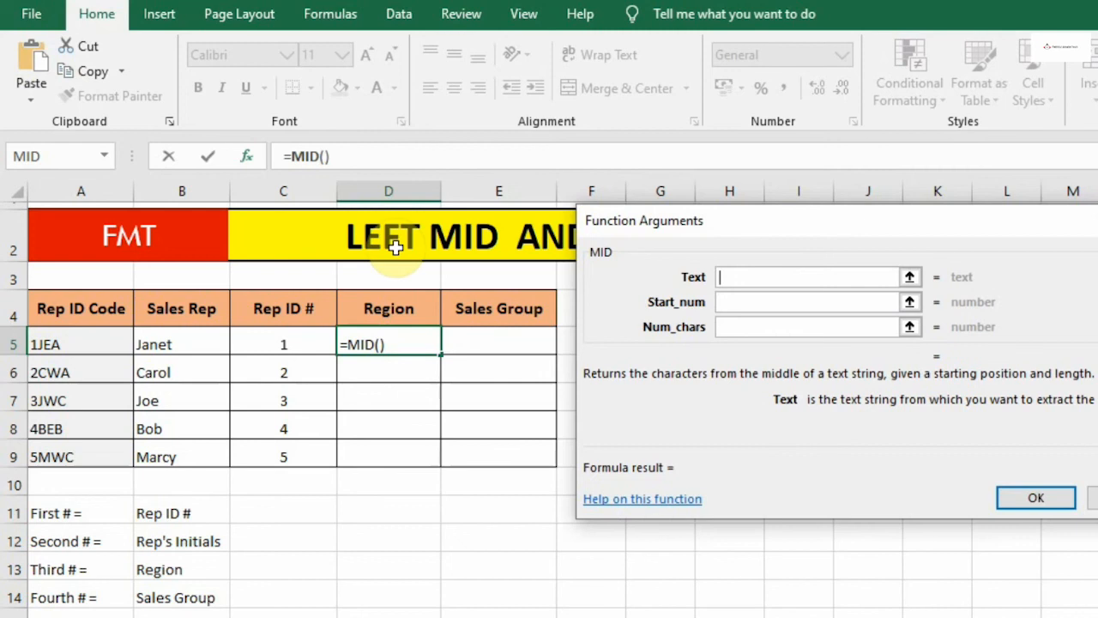
click(69, 344)
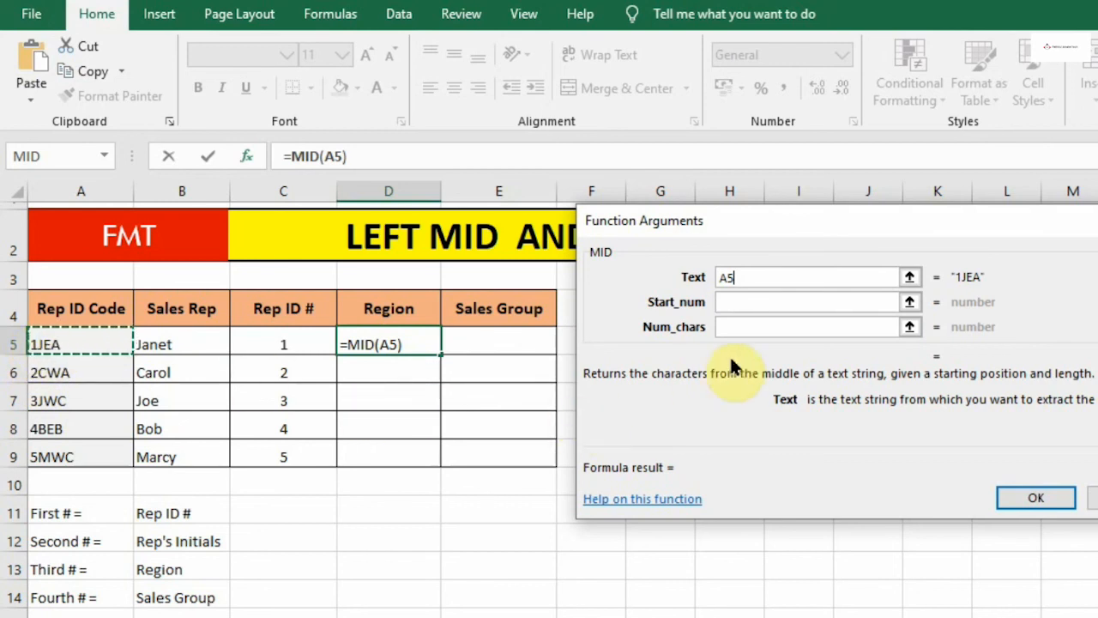
Step: Set the MID start number to 3 and character count to 1, and fill the formula down to D9
click(758, 300)
text(3)
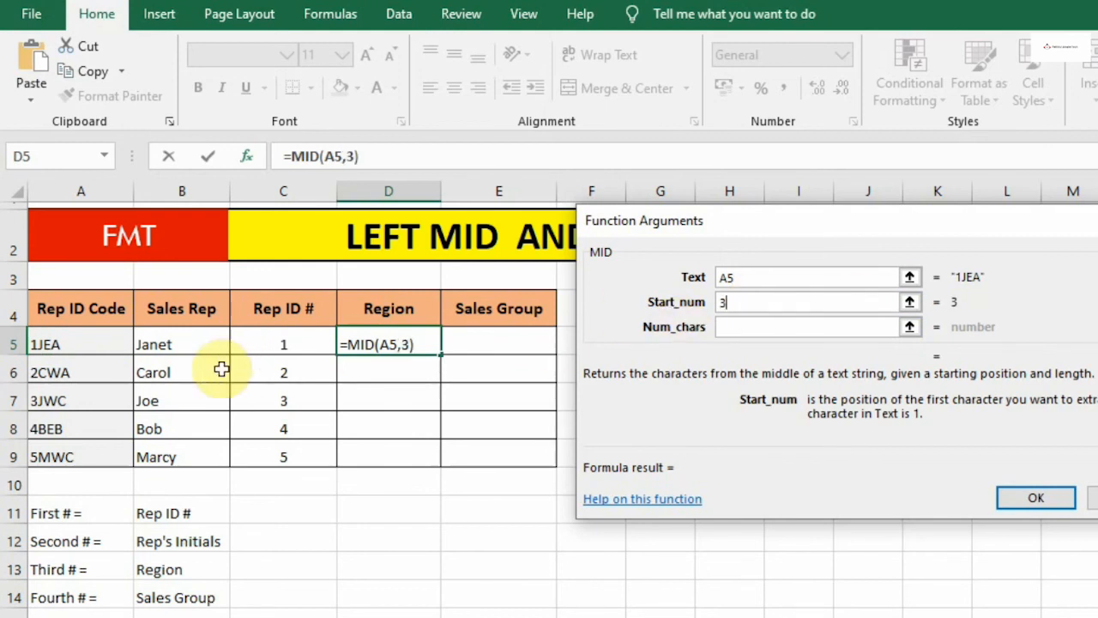
click(739, 328)
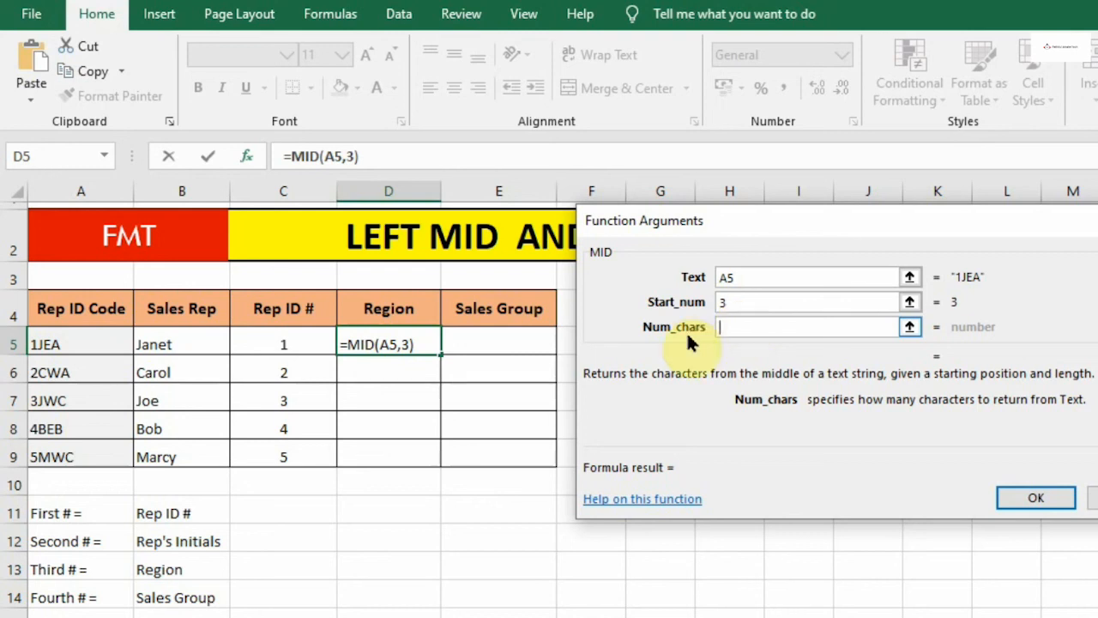
text(1)
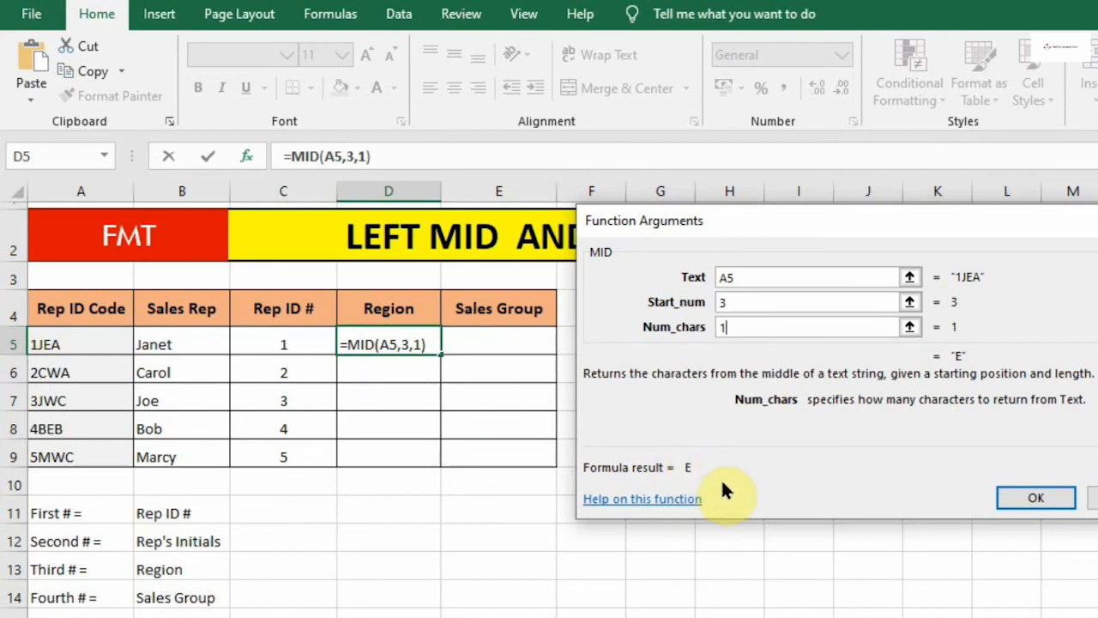
click(1048, 500)
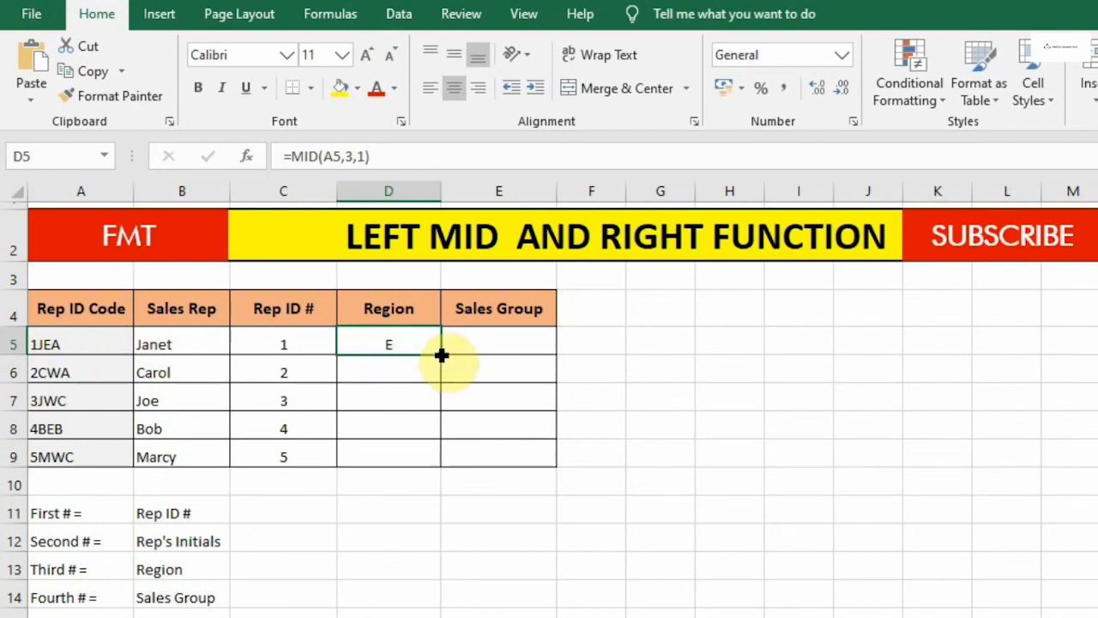
drag(441, 355, 443, 469)
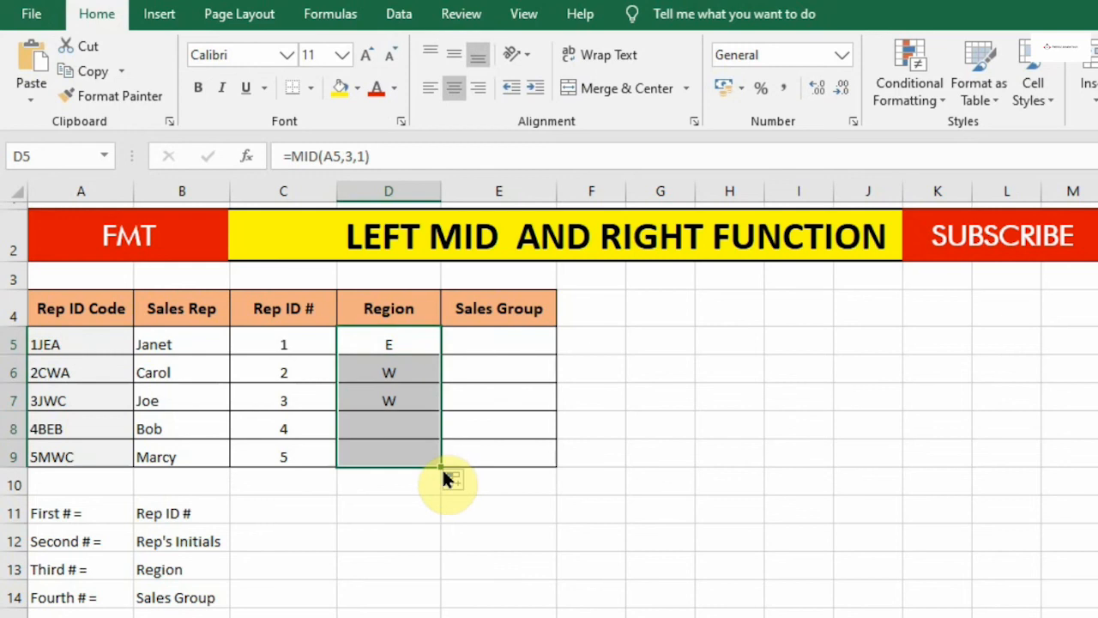
click(654, 466)
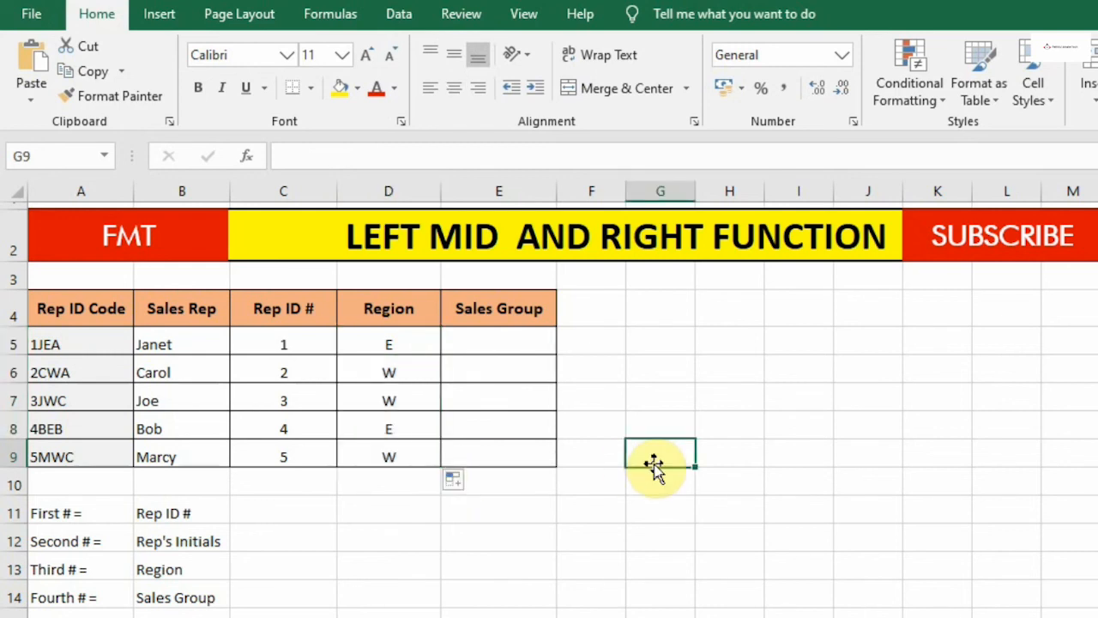
Step: Insert the RIGHT text function in the first Sales Group cell, E5, with A5 as its text argument
click(512, 344)
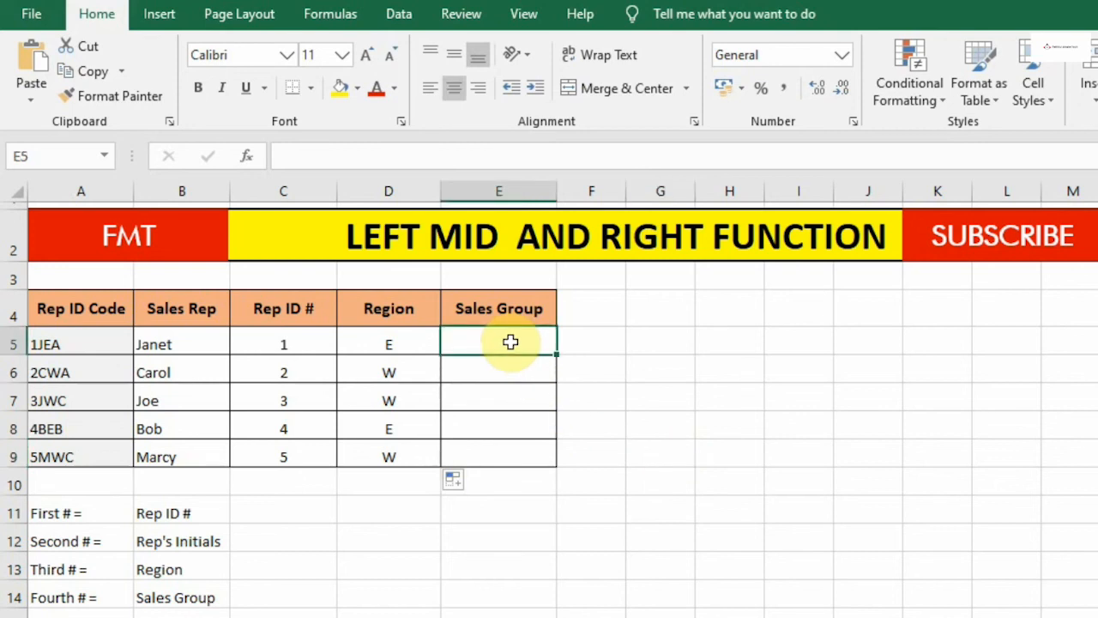
text(=)
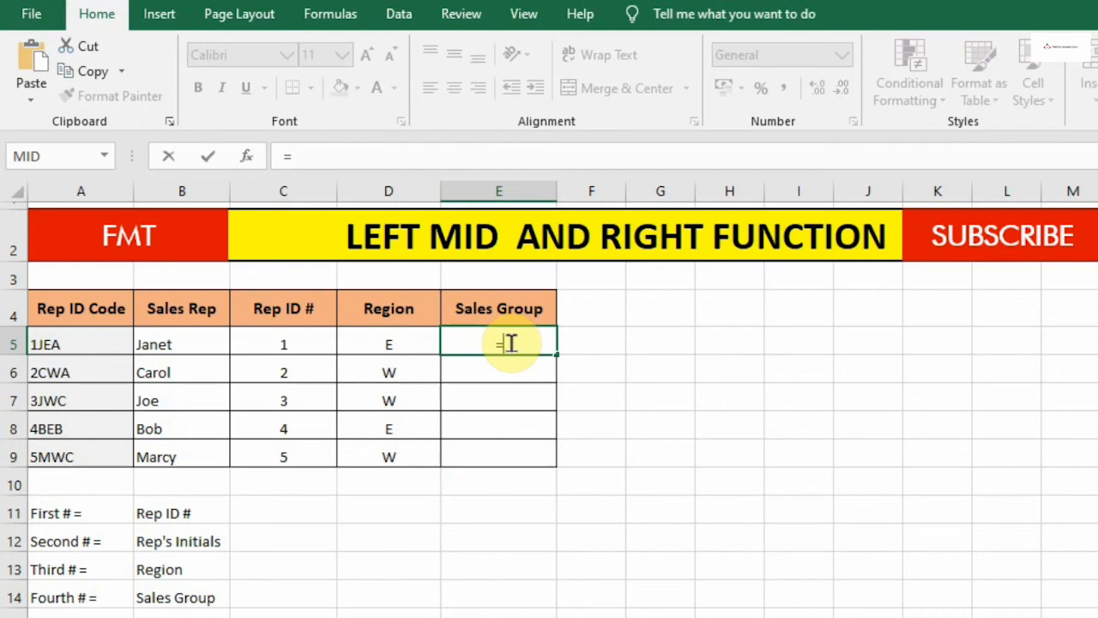
key(BackSpace)
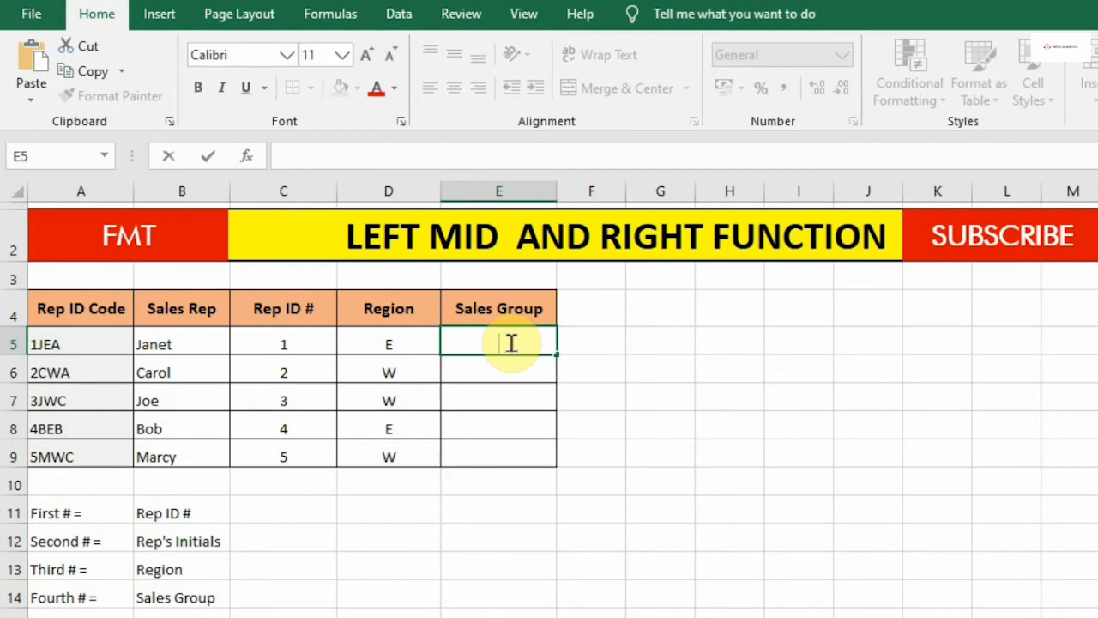
click(337, 13)
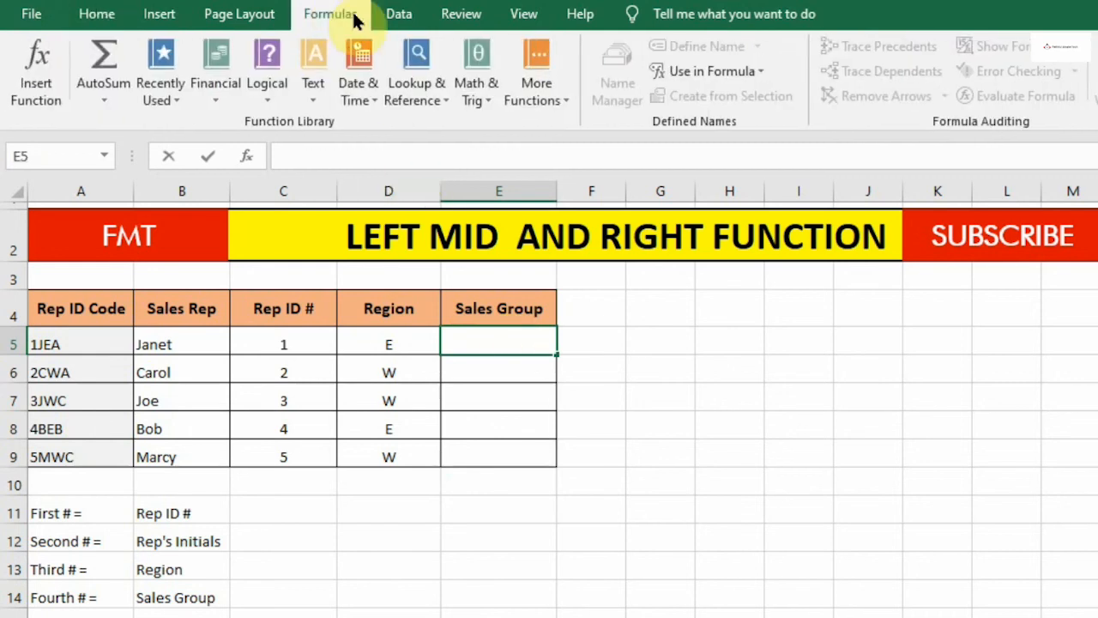
click(313, 94)
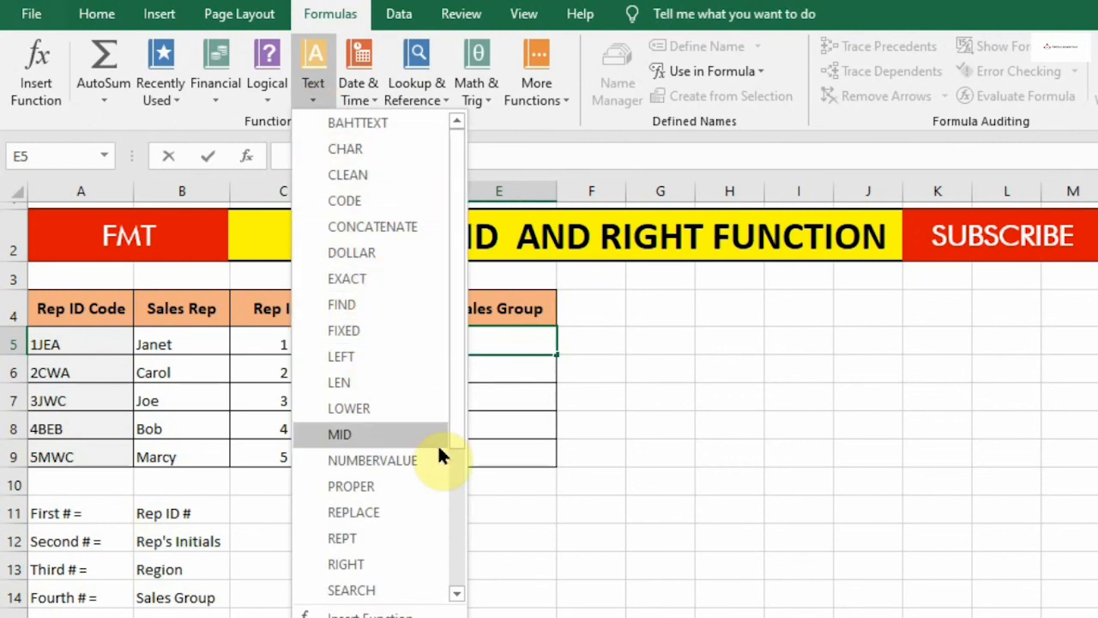
click(364, 562)
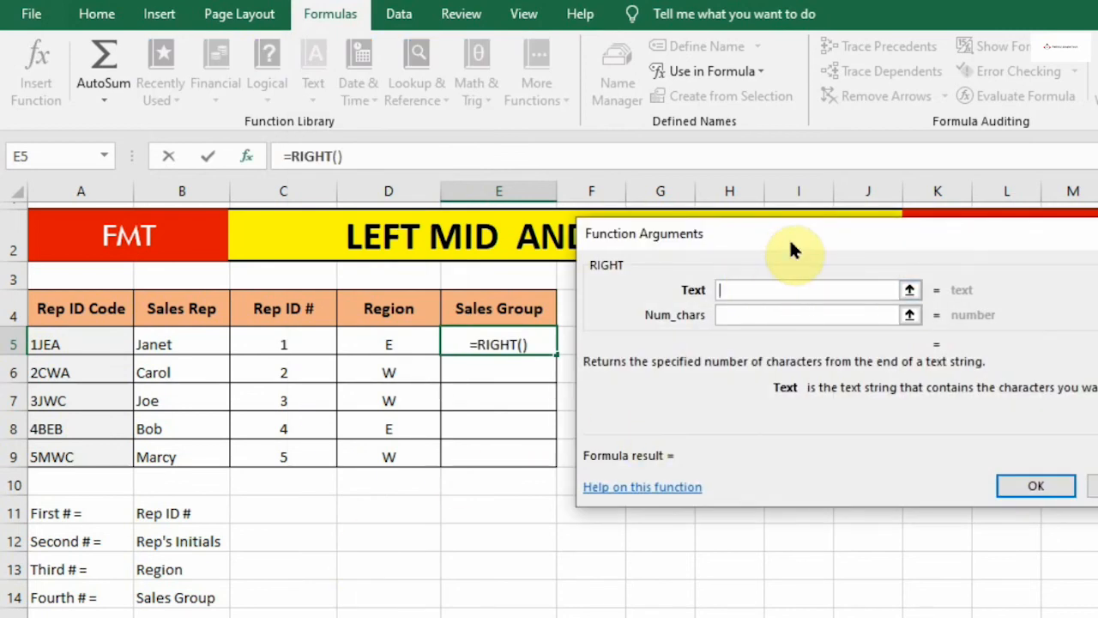
drag(810, 236, 879, 228)
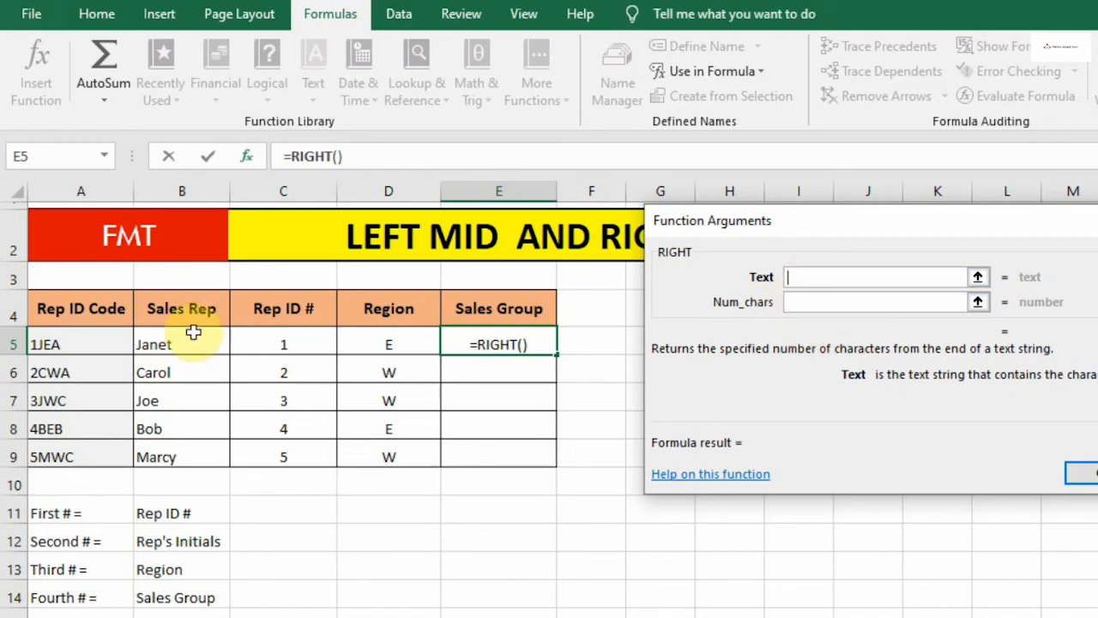
click(52, 337)
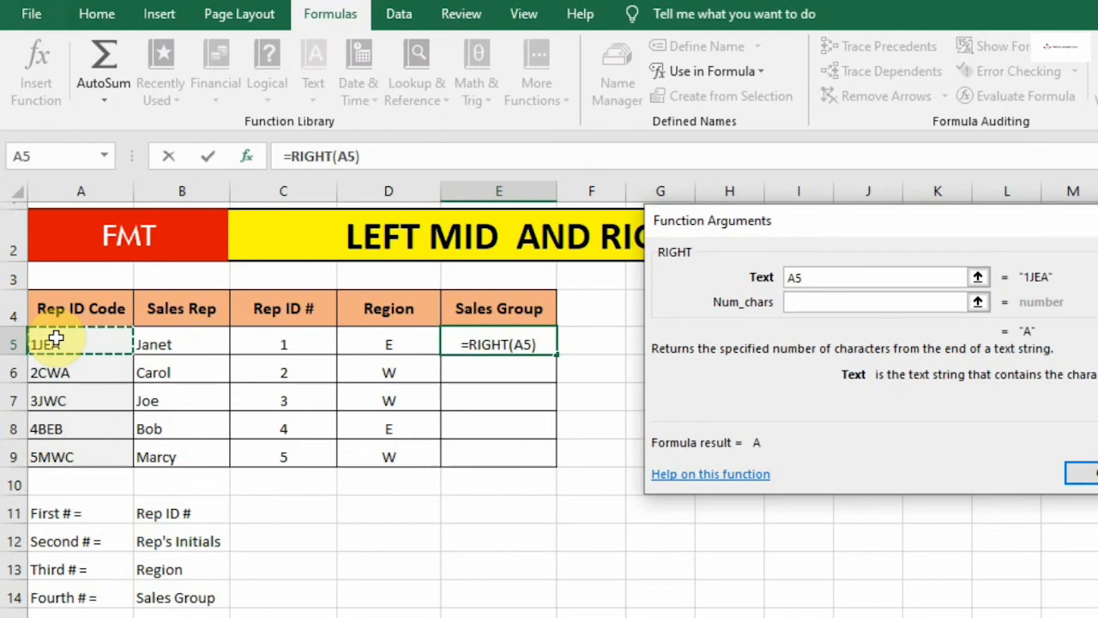
Step: Set the RIGHT function's number of characters to 1 and apply the formula in E5
click(863, 299)
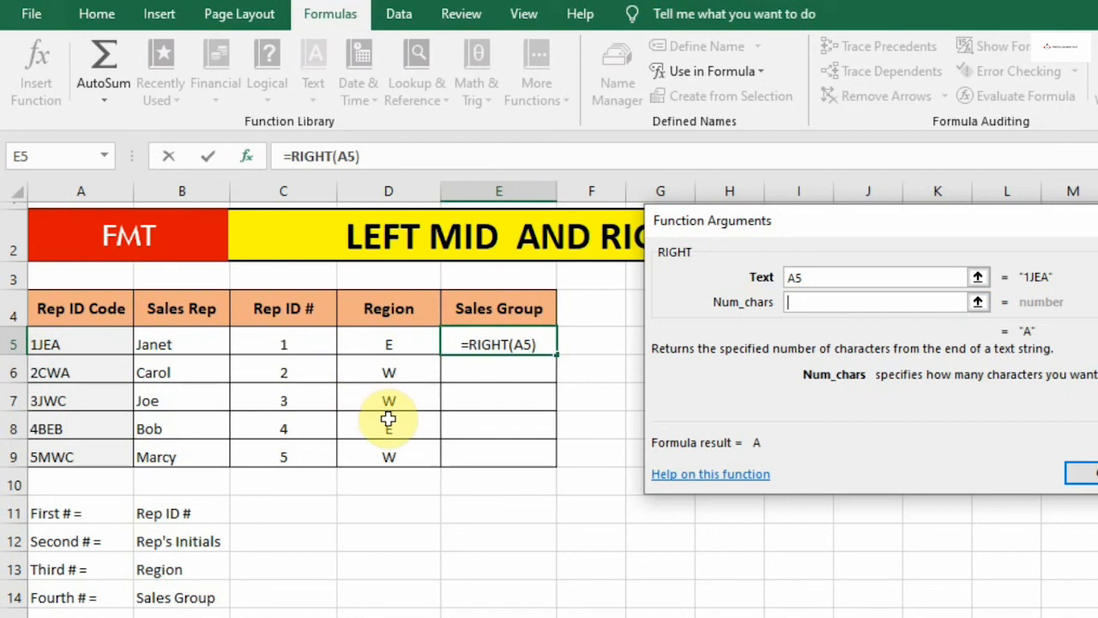
text(1)
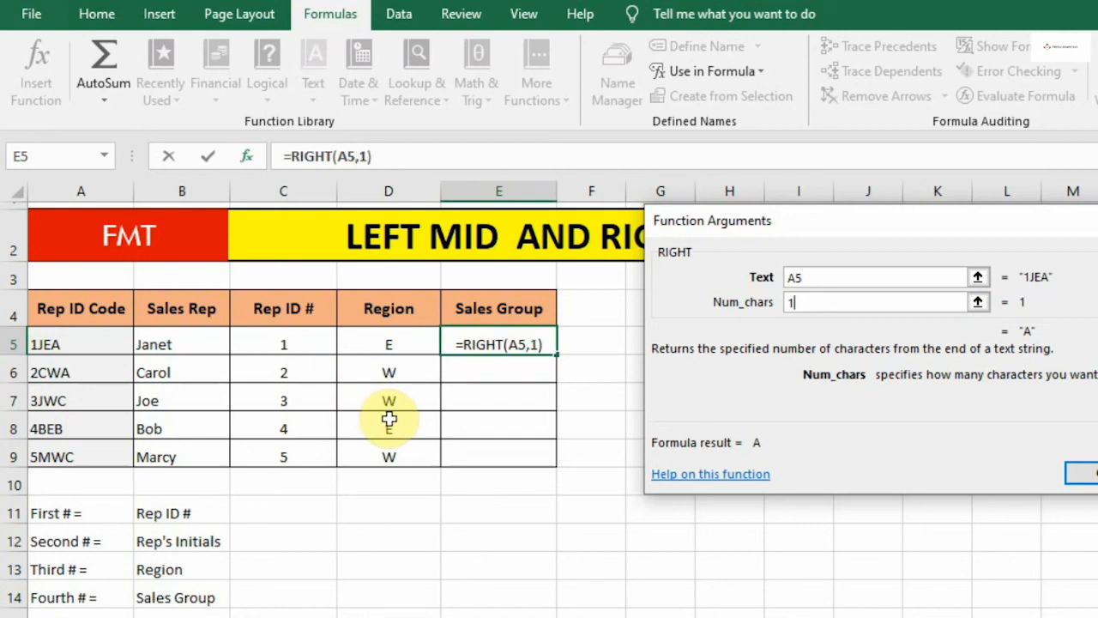
click(1083, 474)
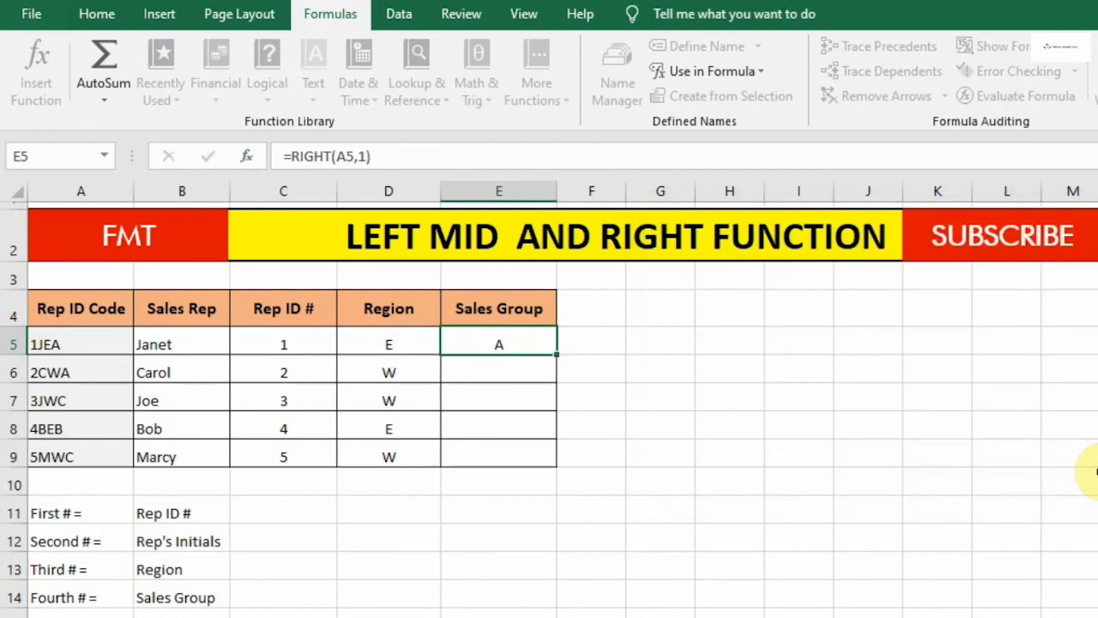
click(579, 350)
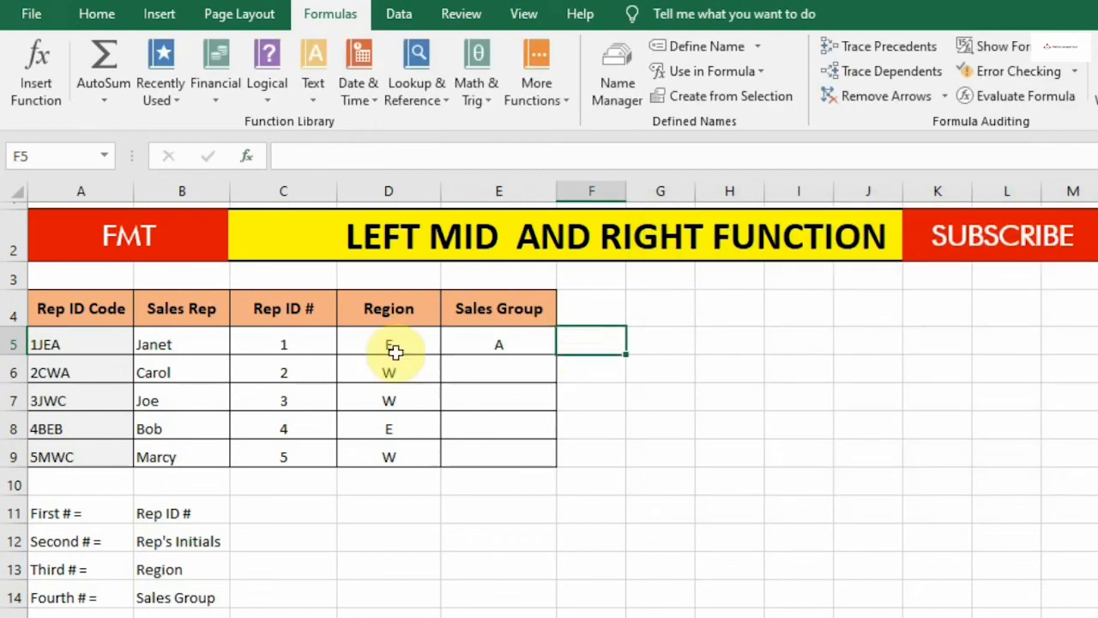
Step: Fill the RIGHT formula in the first Sales Group cell, E5, down to E9
click(86, 361)
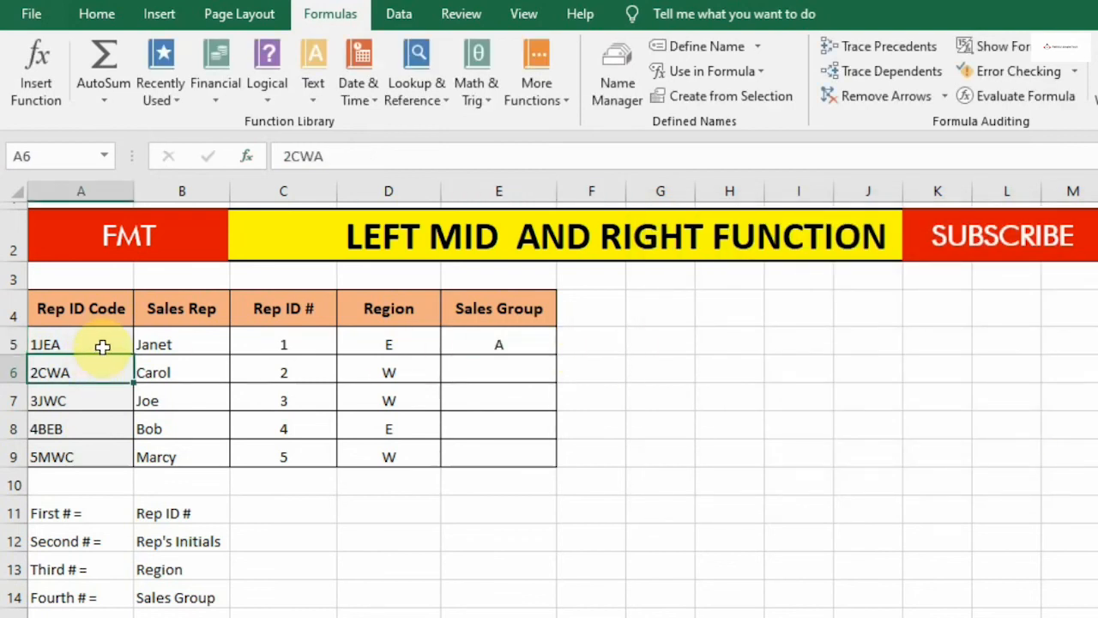
click(109, 344)
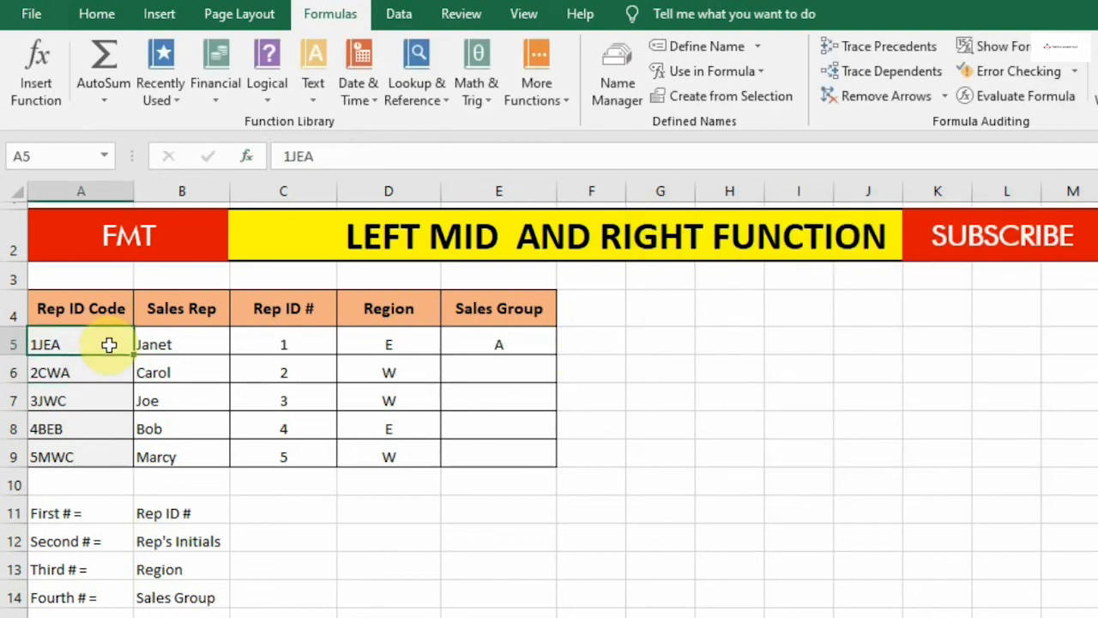
click(540, 351)
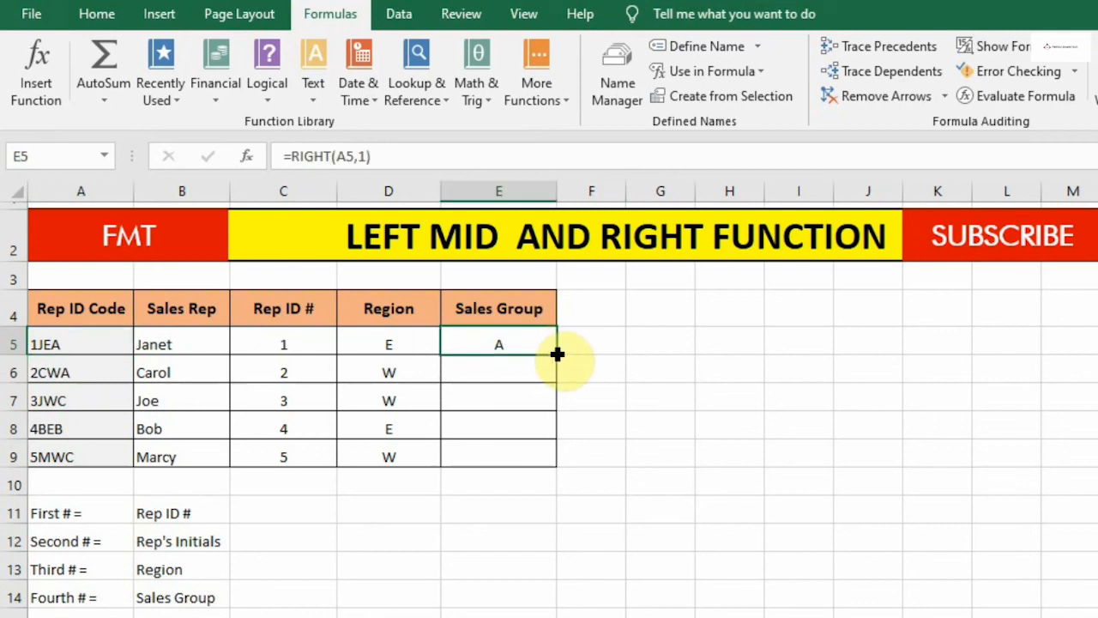
double_click(558, 354)
click(618, 374)
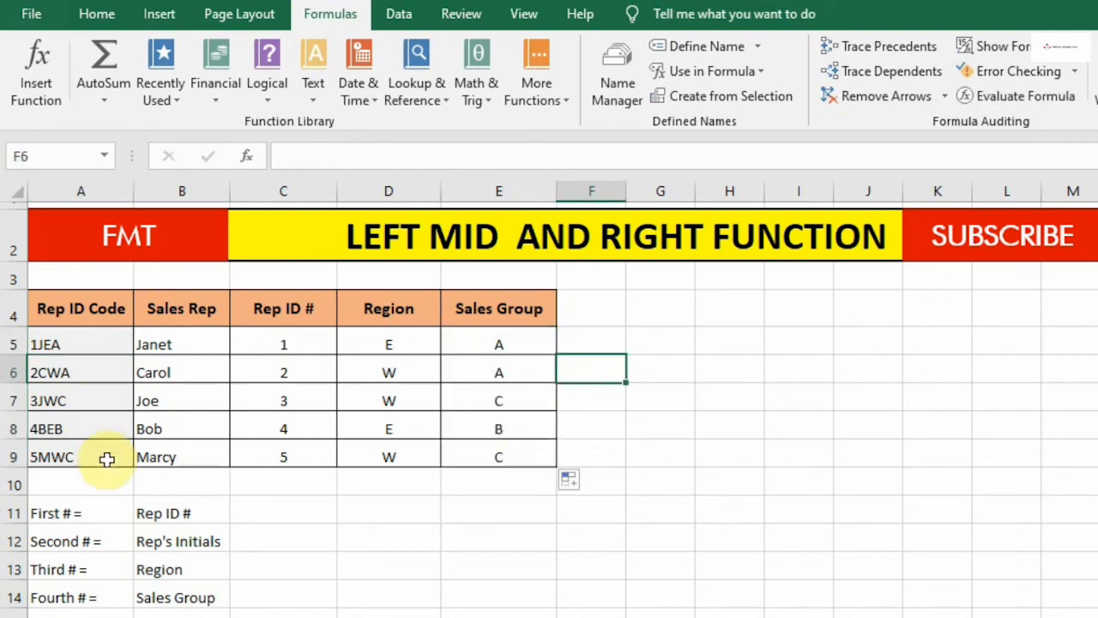
Step: Compare the rep ID codes in A9, A8 and A7 with the Sales Group results in the same rows of column E
click(69, 456)
click(466, 463)
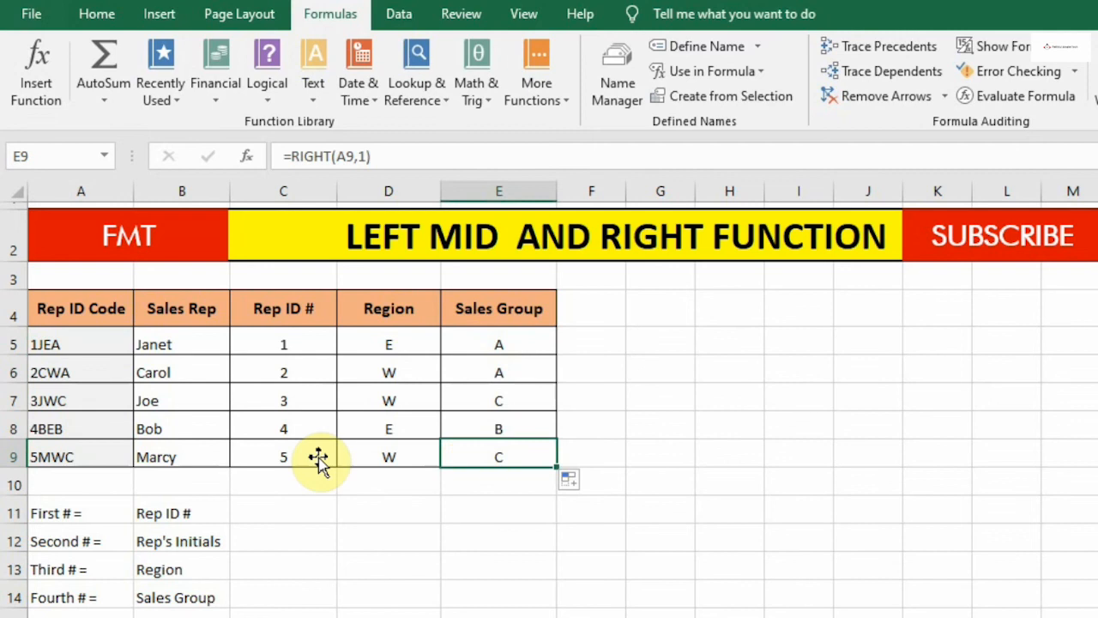
click(49, 426)
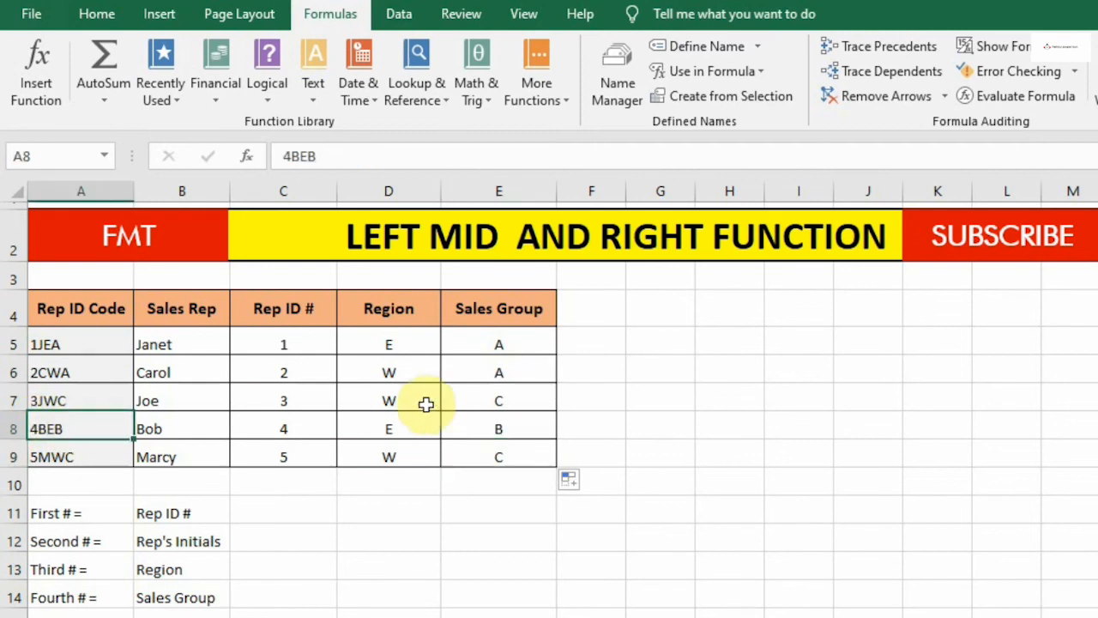
click(493, 430)
click(67, 400)
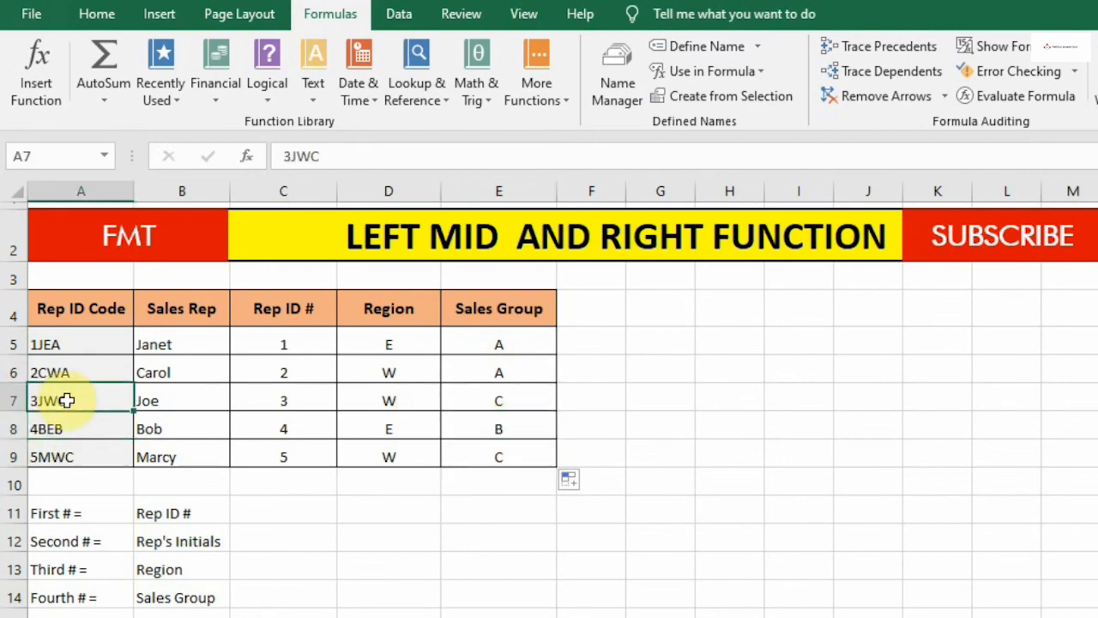
click(514, 405)
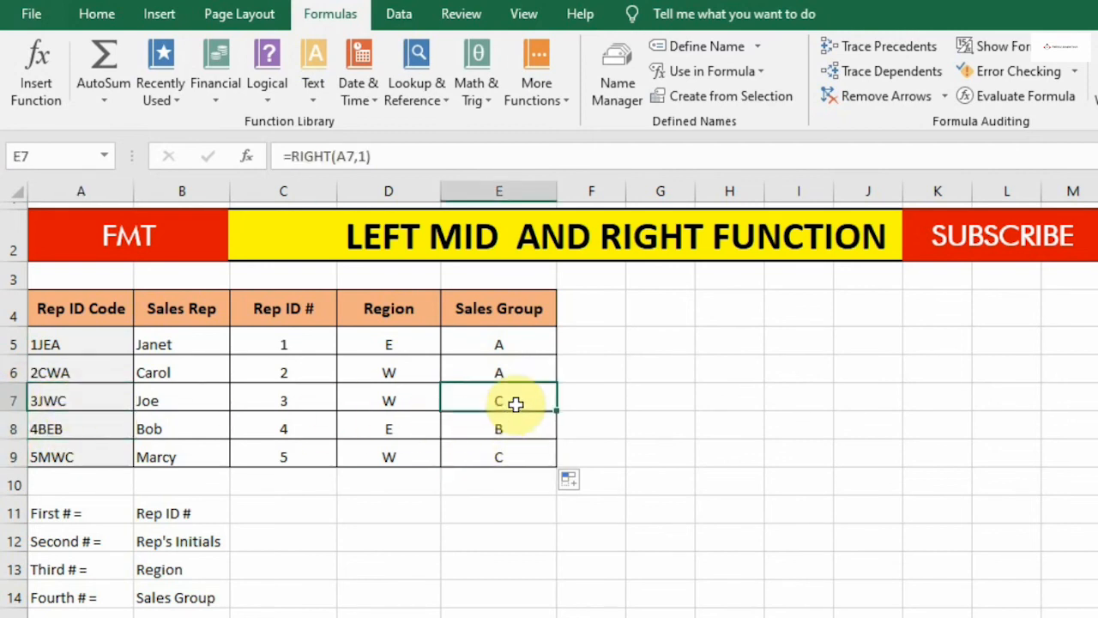